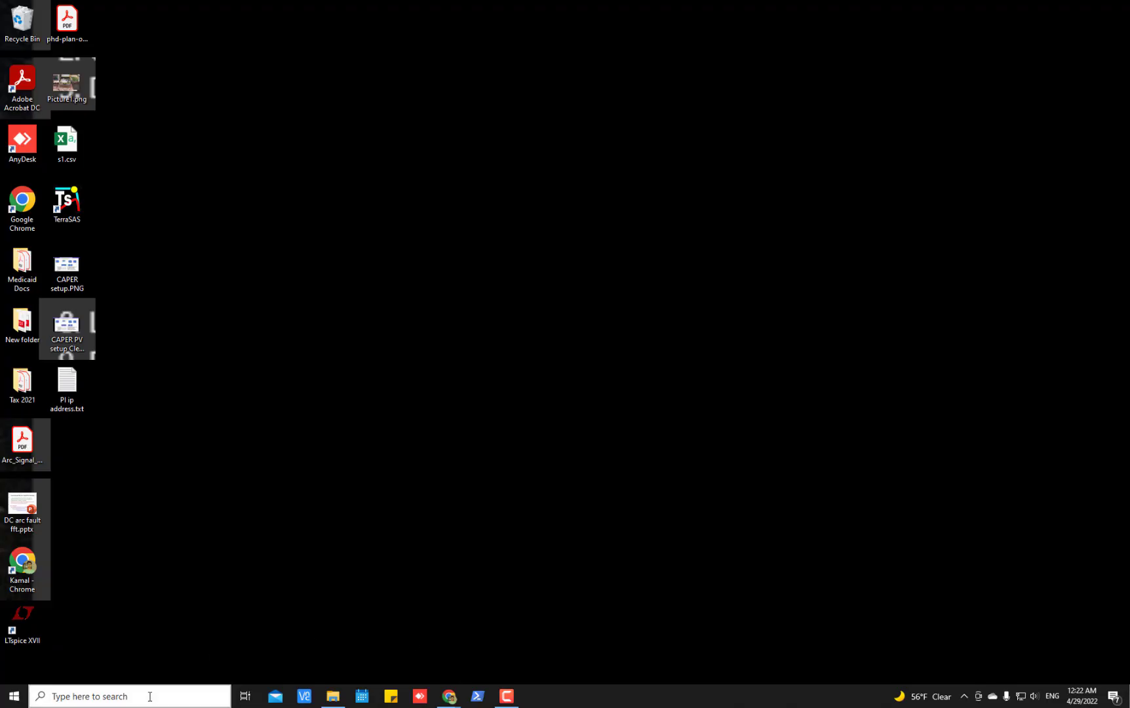
Open the Windows search panel from the taskbar search box
{"action": "left_click", "coordinate": [150, 697]}
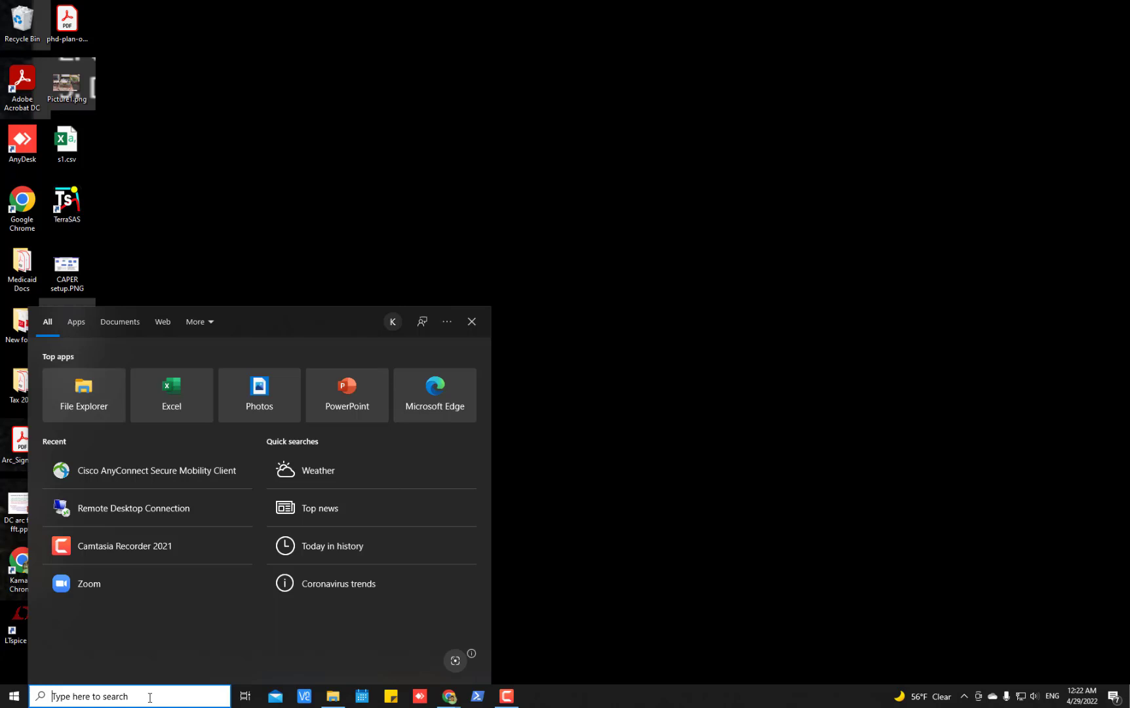
Launch Command Prompt with 'cmd' from the Run box and move its window to the centre
{"action": "key", "text": "super+r"}
{"action": "type", "text": "cmd"}
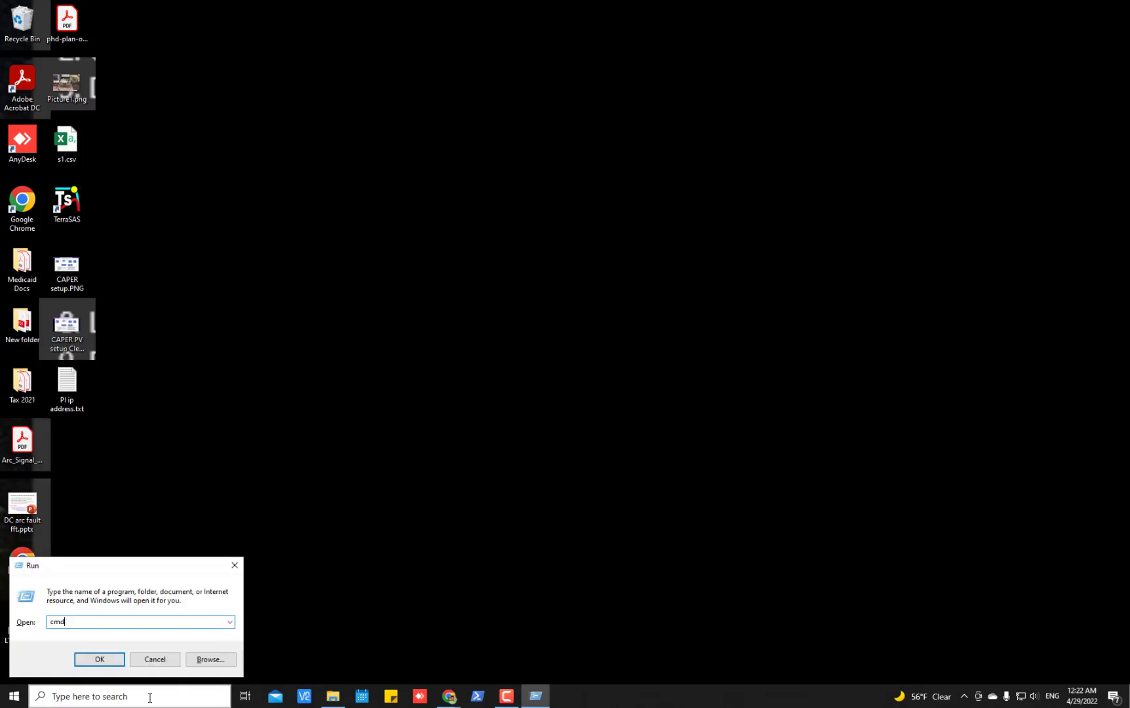
{"action": "key", "text": "Return"}
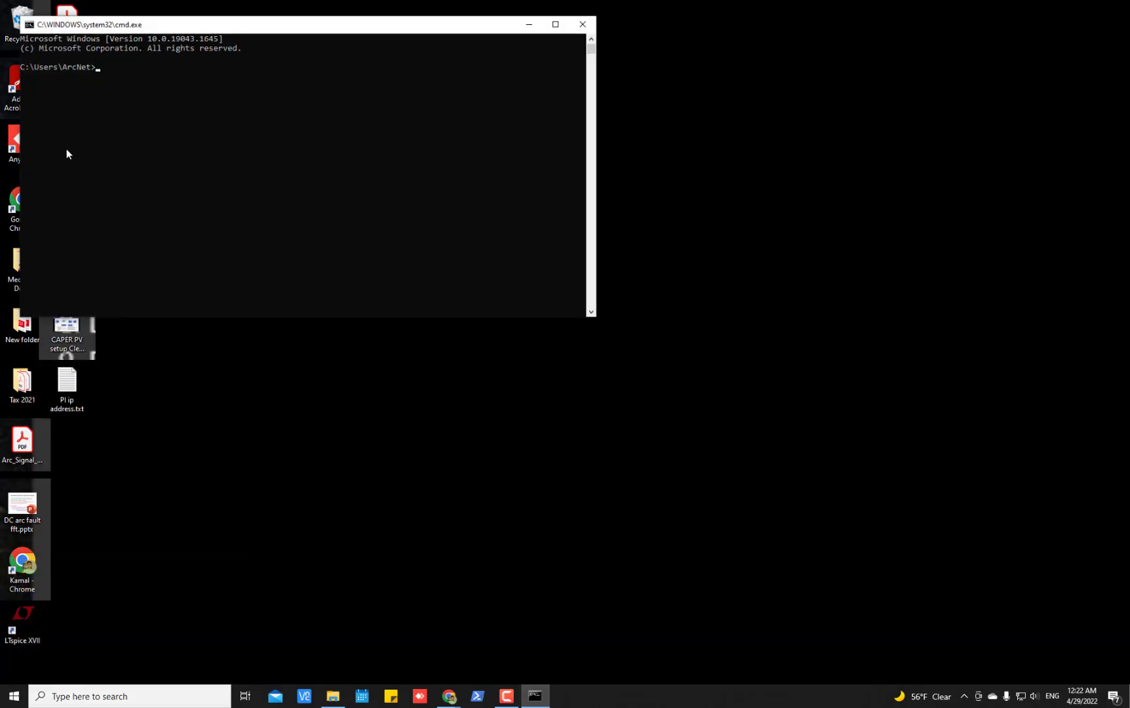
{"action": "left_click_drag", "start_coordinate": [168, 25], "coordinate": [310, 193]}
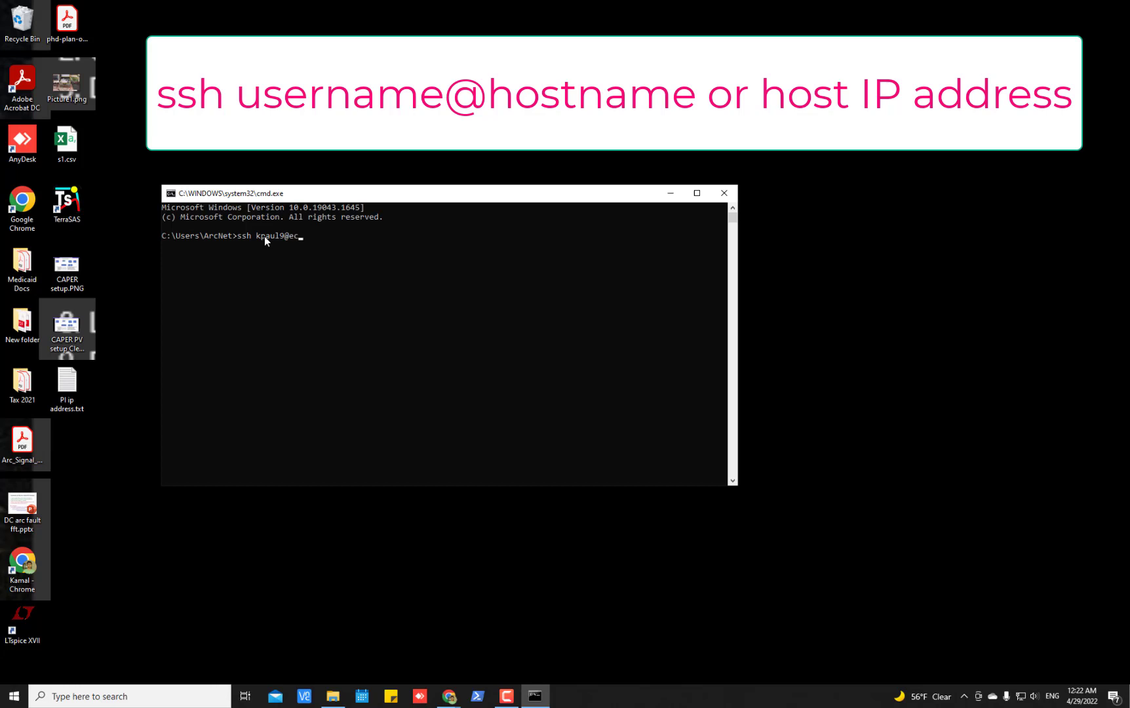
Finish the ssh command to ece-gpup02.dyn.uncc.edu and log in with the account password
{"action": "type", "text": "ce-gpup02.dyn.uncc.edu"}
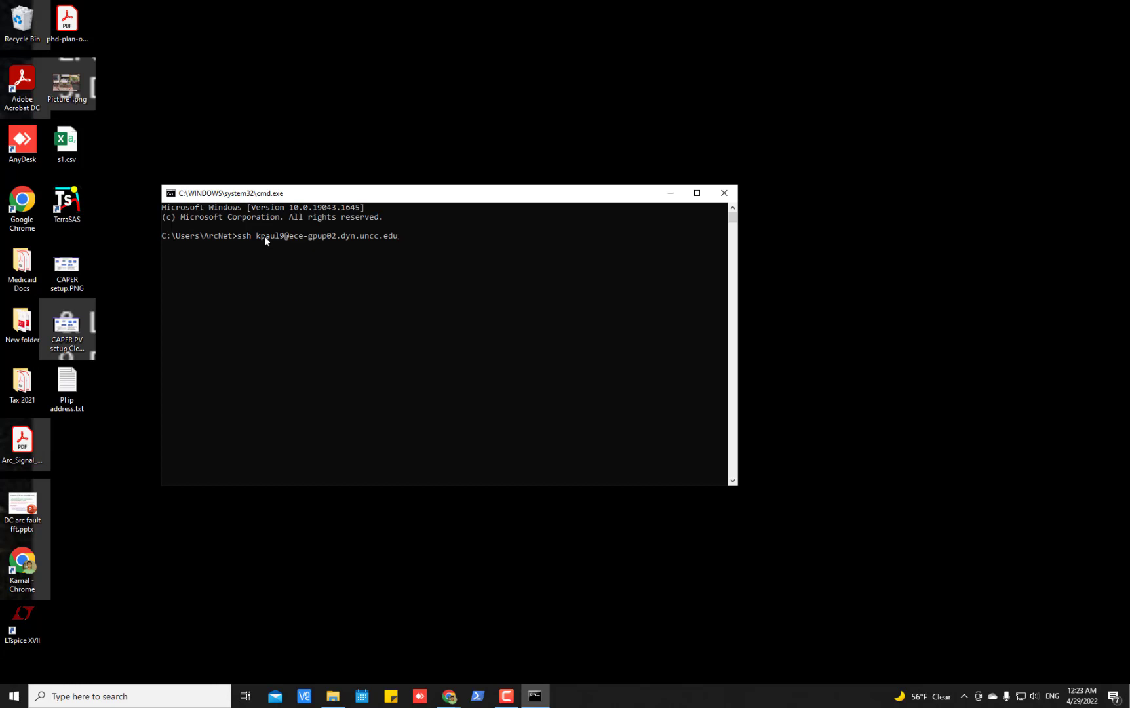
{"action": "key", "text": "Return"}
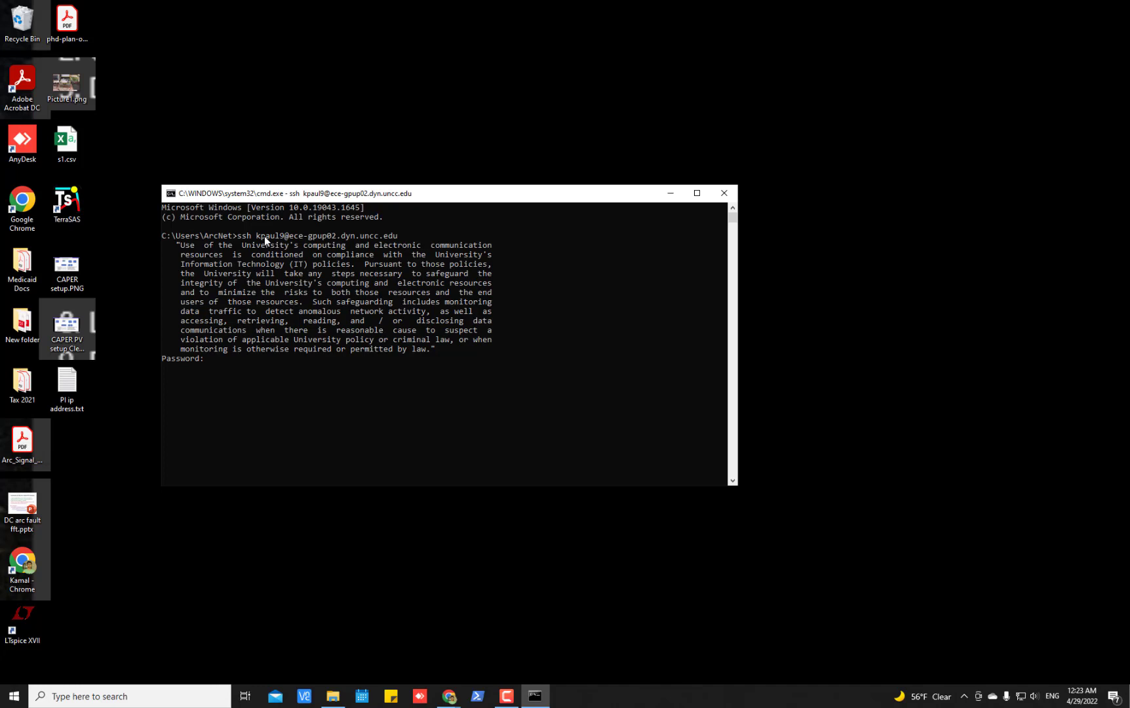
{"action": "key", "text": "Return"}
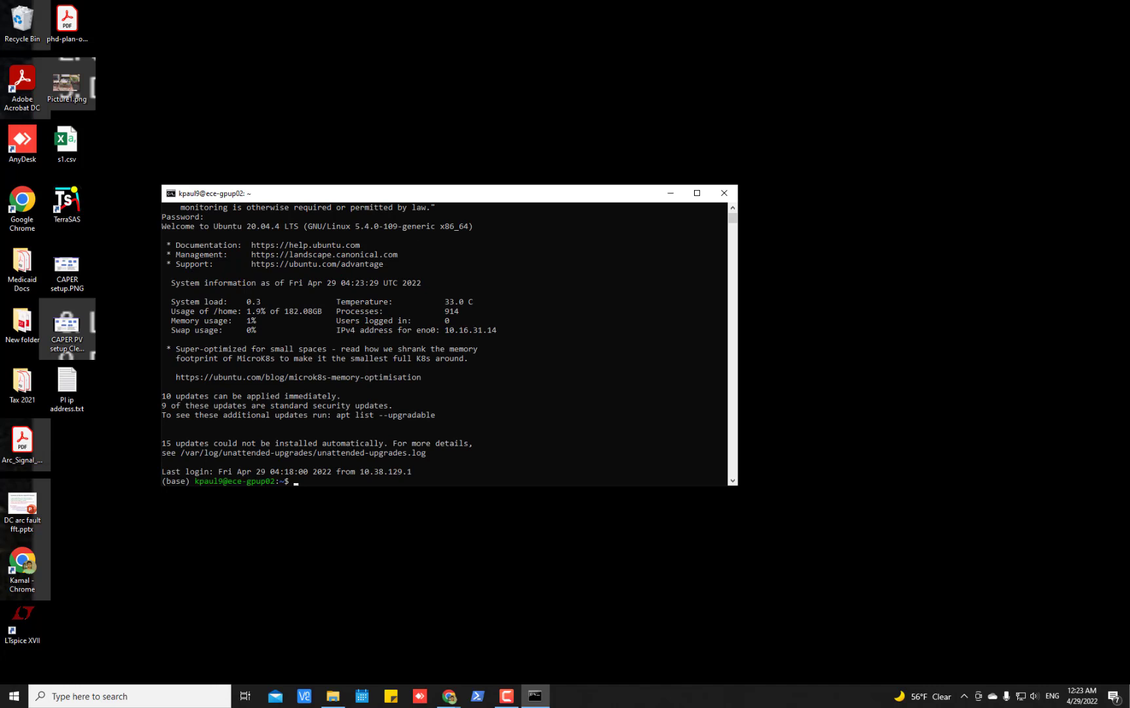
{"action": "scroll", "coordinate": [504, 365], "scroll_direction": "down", "scroll_amount": 3}
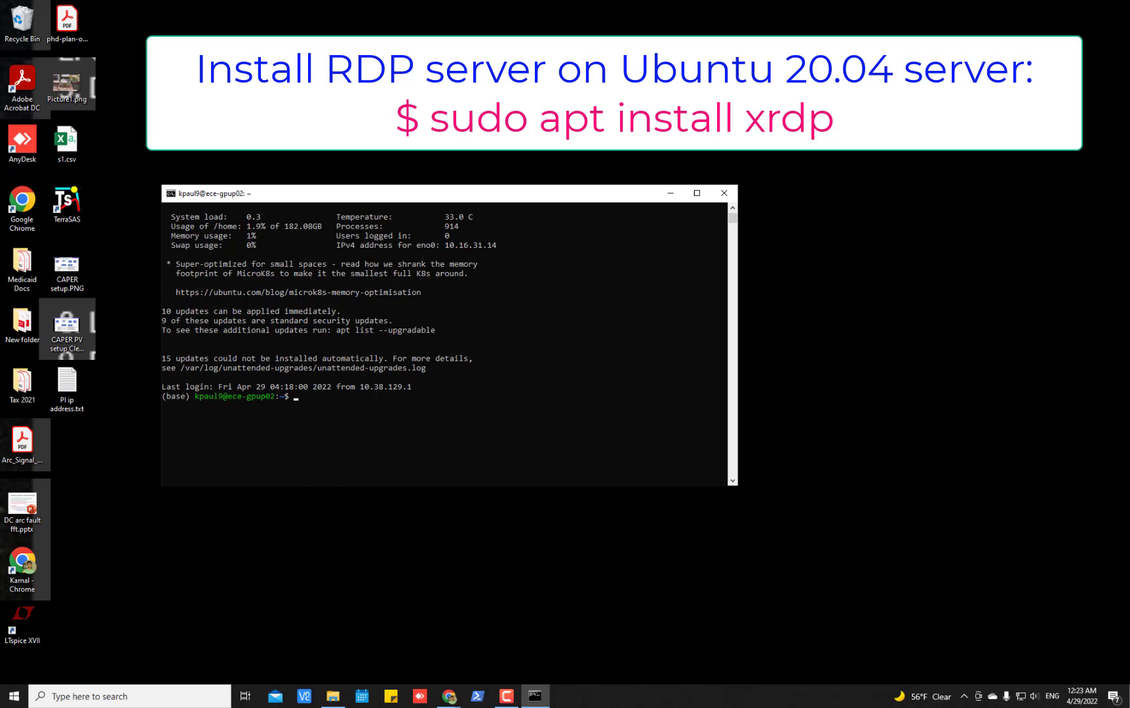
Run 'sudo apt install xrdp' and authenticate with the sudo password
{"action": "type", "text": "sudo apt install xrdp"}
{"action": "key", "text": "Return"}
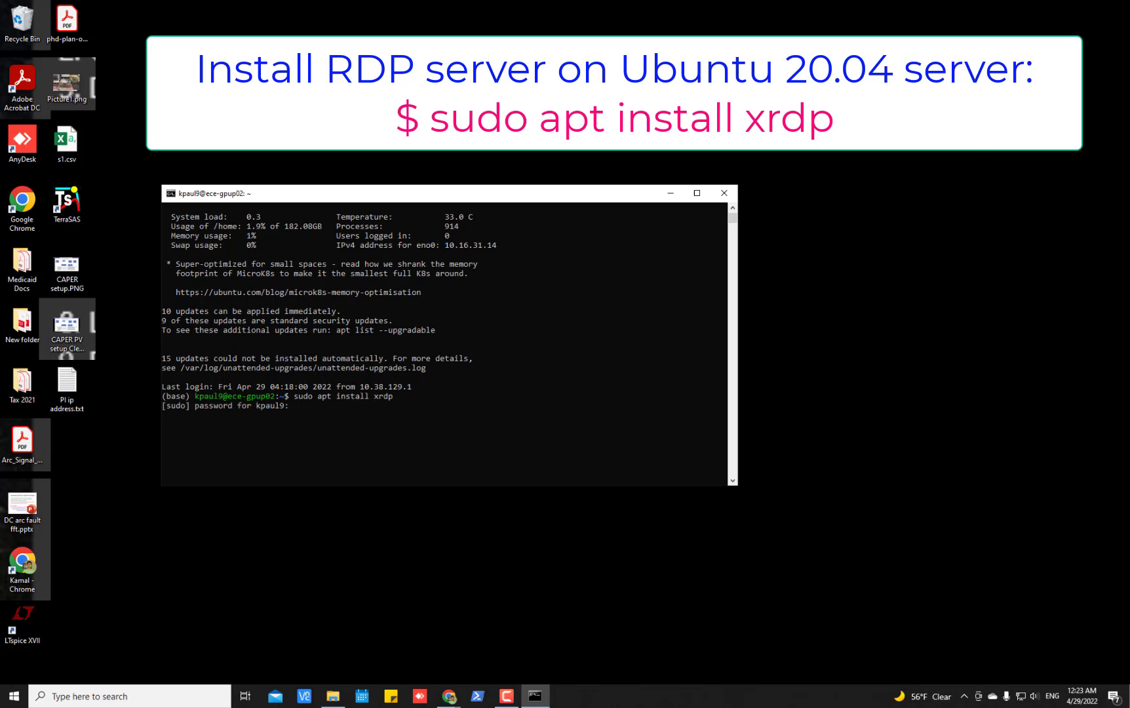
{"action": "key", "text": "Return"}
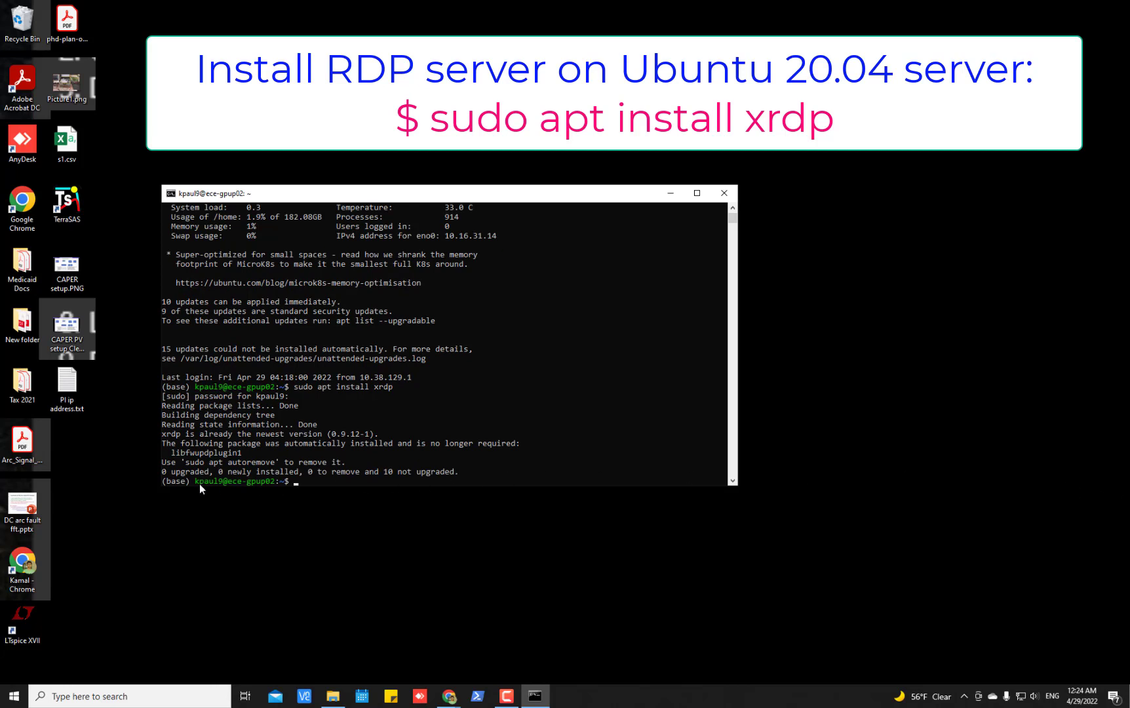
Highlight the '0 upgraded' summary, the install command and the xrdp package name in the output
{"action": "left_click_drag", "start_coordinate": [163, 472], "coordinate": [206, 474]}
{"action": "left_click_drag", "start_coordinate": [280, 475], "coordinate": [457, 481]}
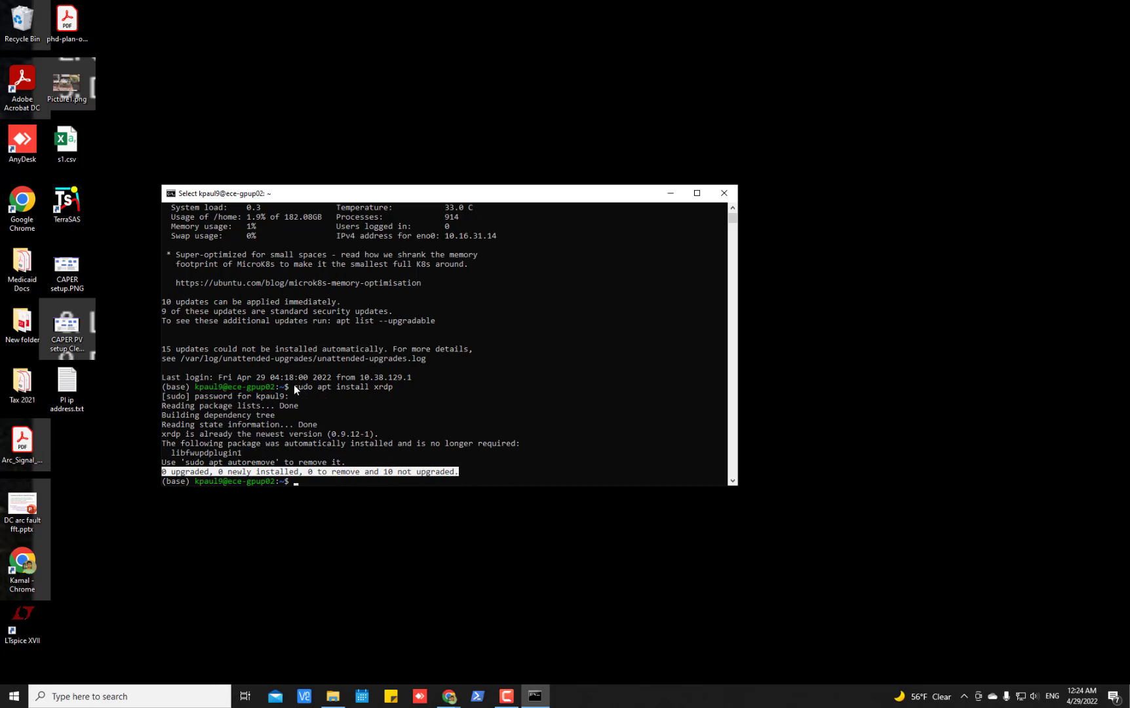
{"action": "left_click_drag", "start_coordinate": [294, 386], "coordinate": [380, 387]}
{"action": "scroll", "coordinate": [466, 381], "scroll_direction": "down", "scroll_amount": 2}
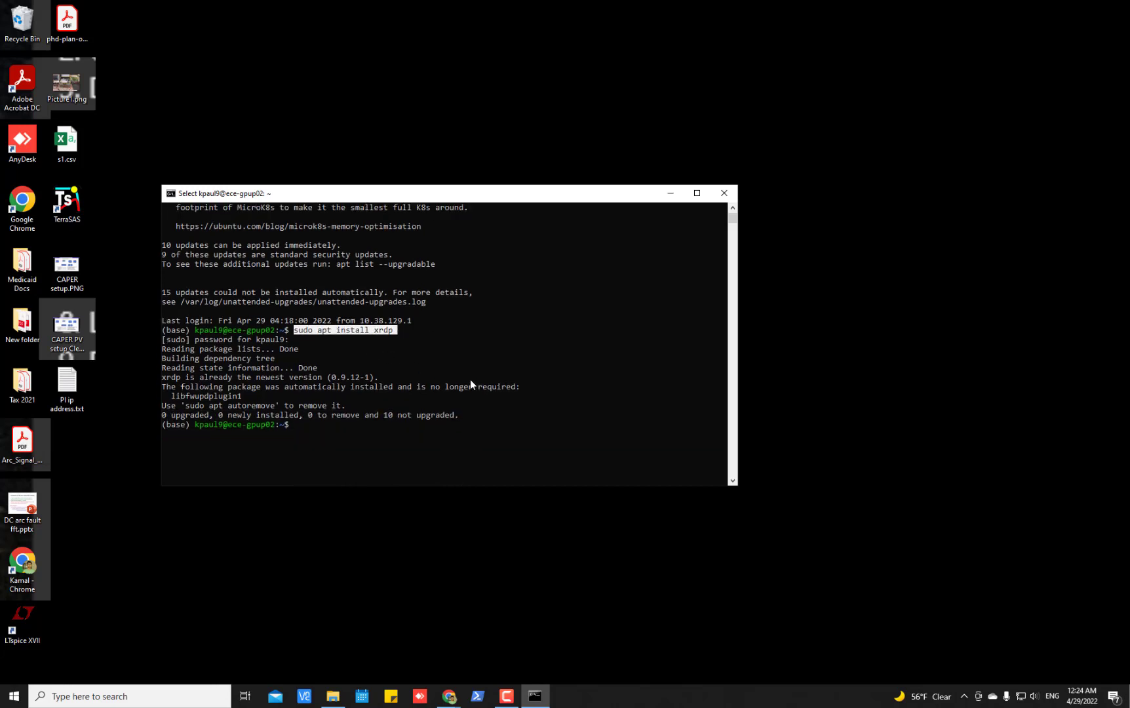
{"action": "left_click_drag", "start_coordinate": [457, 417], "coordinate": [164, 351]}
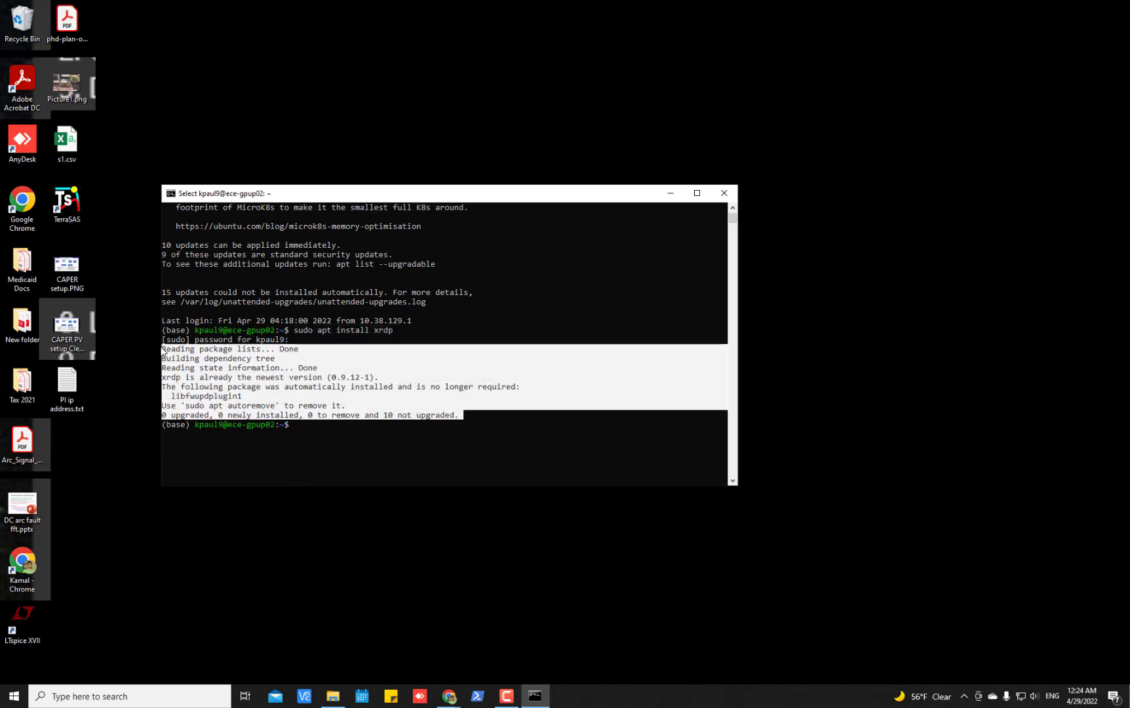
{"action": "left_click", "coordinate": [305, 425]}
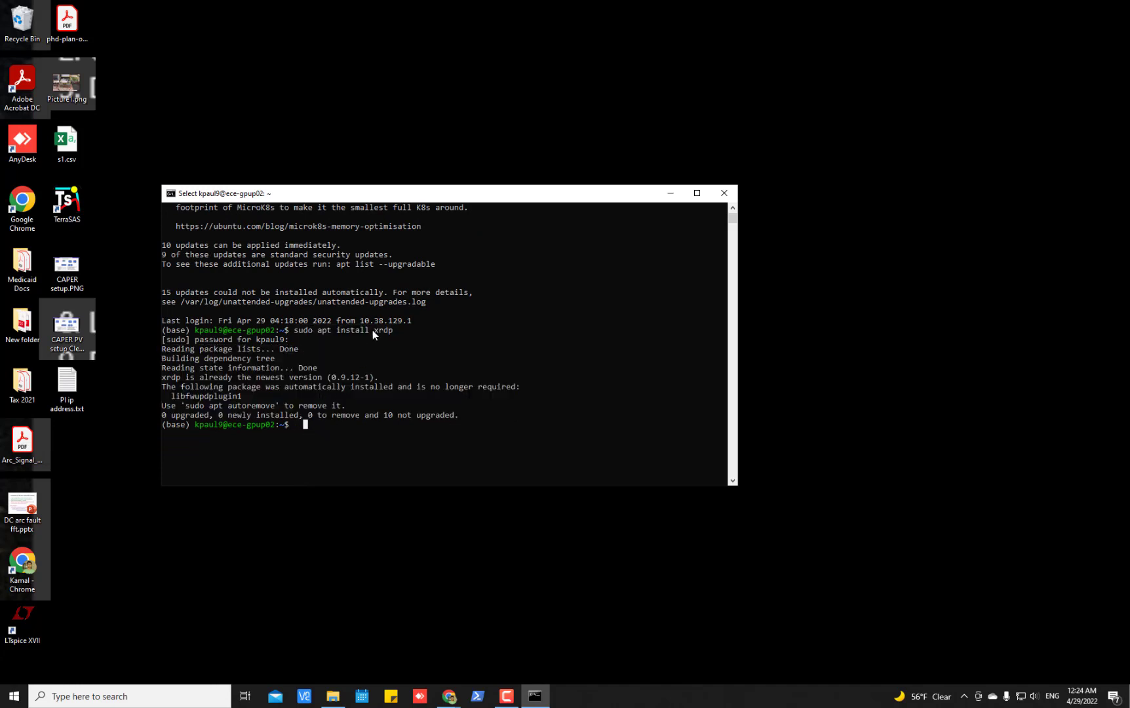
{"action": "left_click_drag", "start_coordinate": [373, 331], "coordinate": [400, 333]}
{"action": "left_click", "coordinate": [306, 424]}
Run 'sudo systemctl enable --now xrdp' and highlight its systemd-sysv-install output line
{"action": "type", "text": "sudo"}
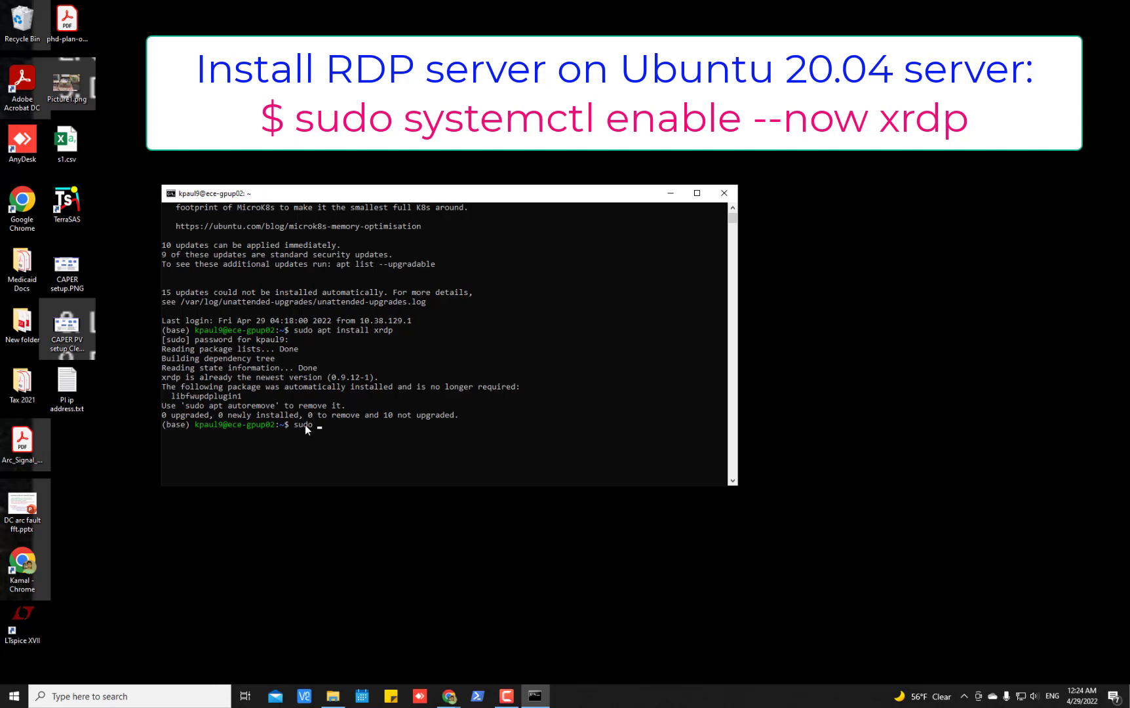
{"action": "type", "text": " systemctl enable --now xrdp"}
{"action": "key", "text": "Return"}
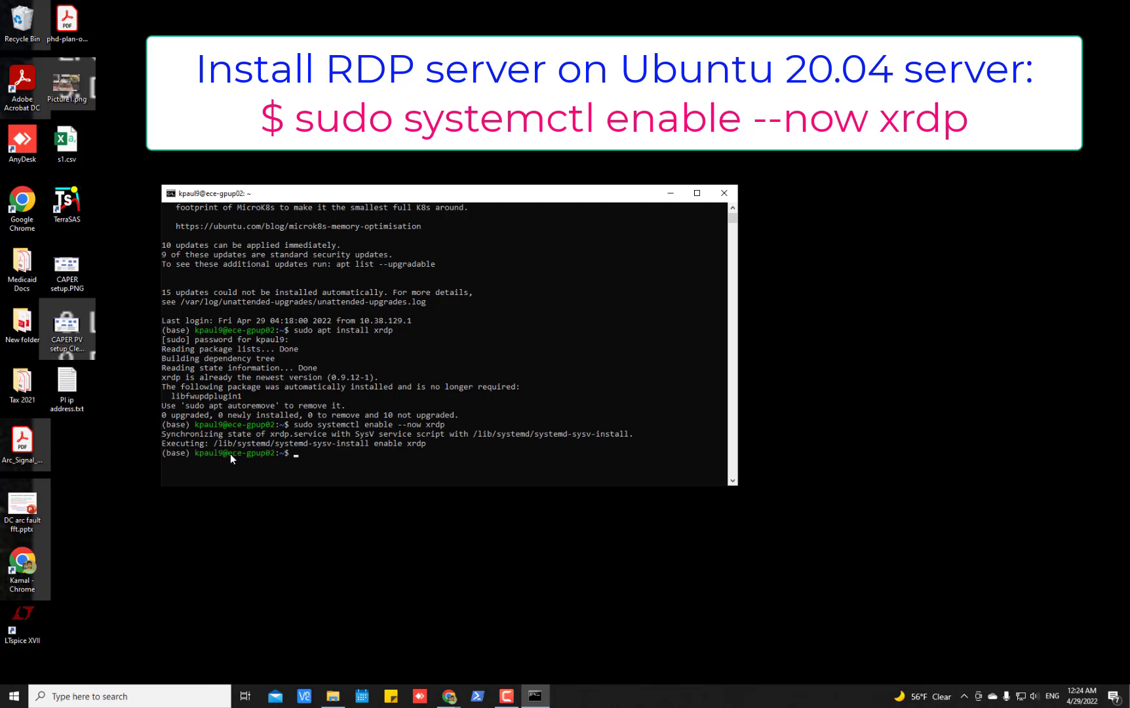
{"action": "left_click_drag", "start_coordinate": [218, 442], "coordinate": [415, 446]}
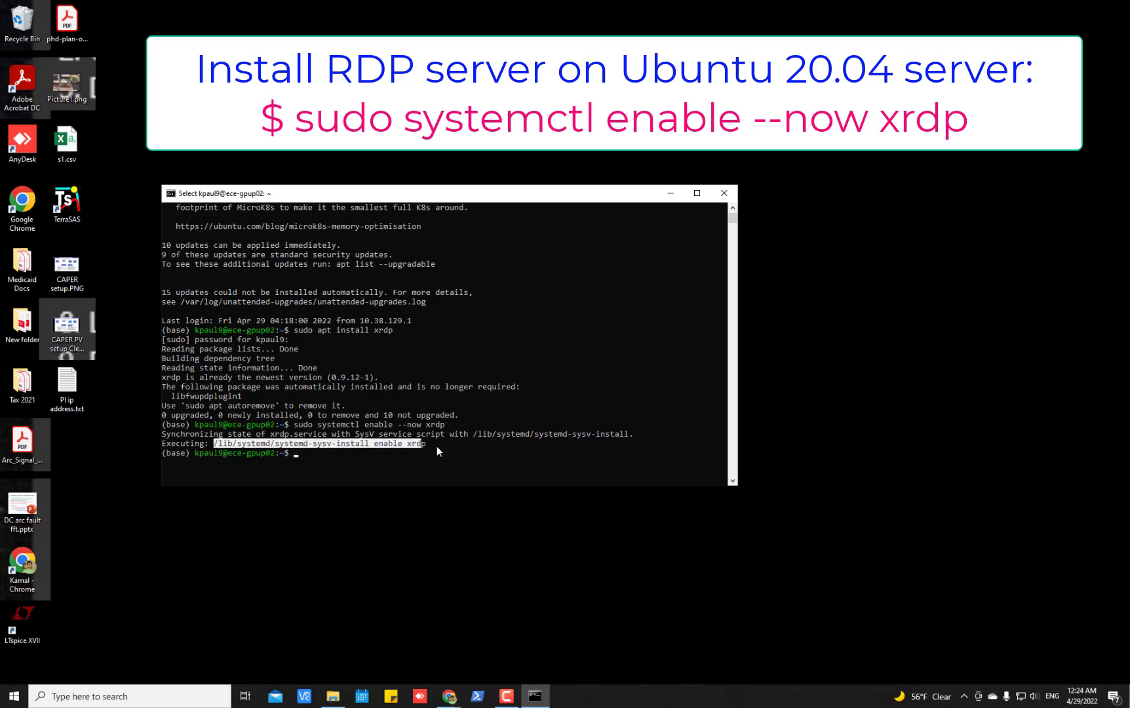
{"action": "left_click", "coordinate": [436, 446]}
{"action": "scroll", "coordinate": [435, 456], "scroll_direction": "down", "scroll_amount": 2}
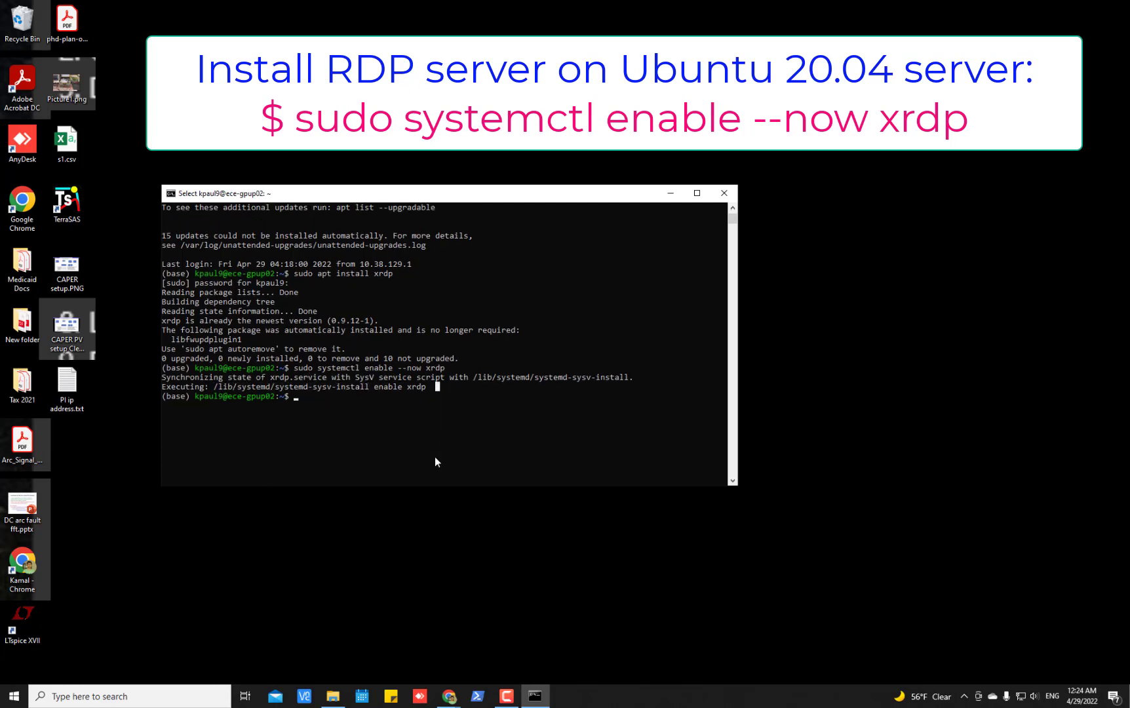
{"action": "left_click", "coordinate": [298, 397]}
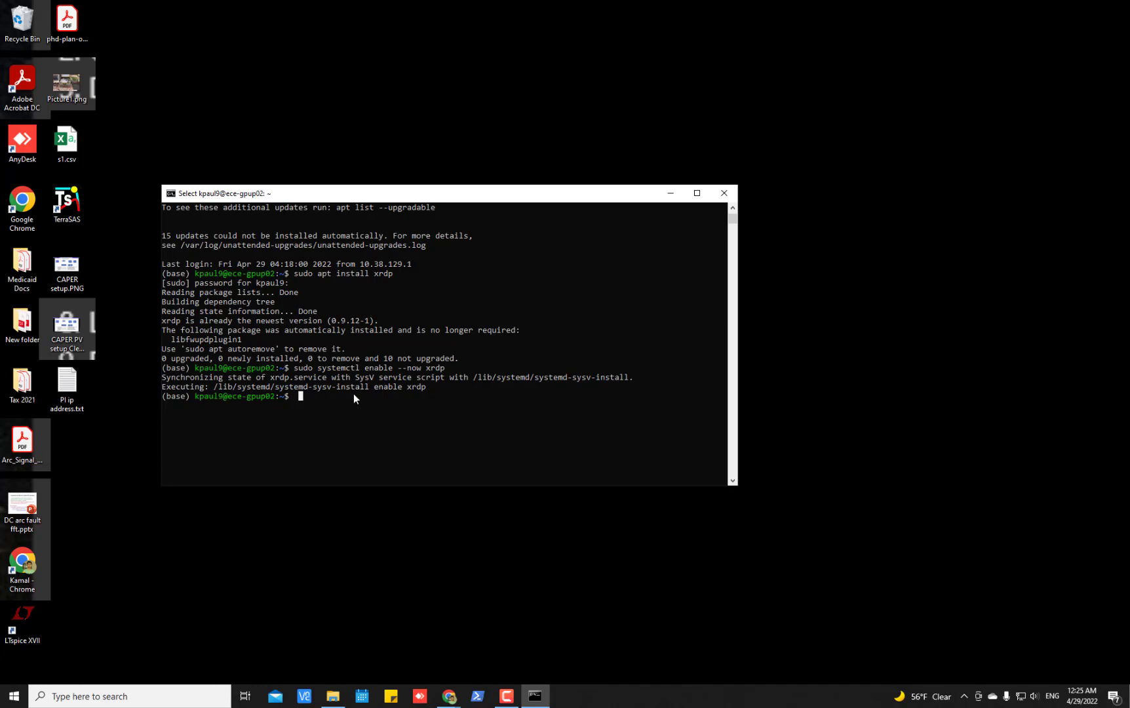
Allow TCP port 3389 through ufw and point out the 'Skipping adding existing rule' messages
{"action": "type", "text": "sudo ufw allo"}
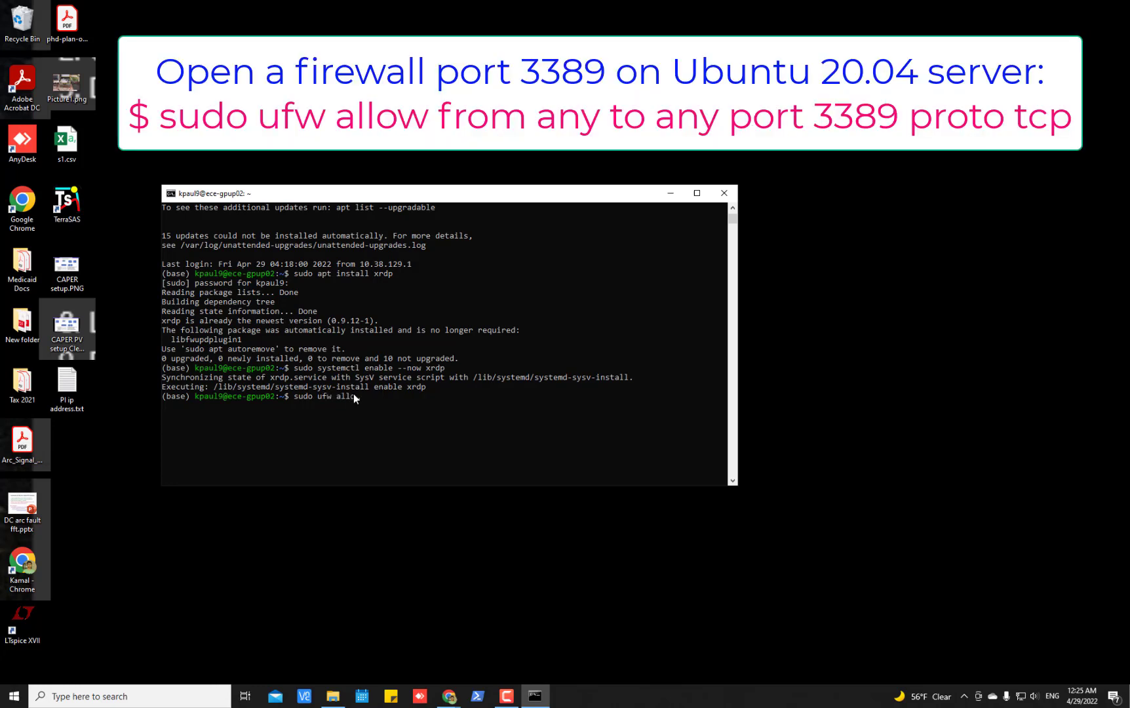
{"action": "type", "text": "w from any to any port 3389 proto tcp"}
{"action": "key", "text": "Return"}
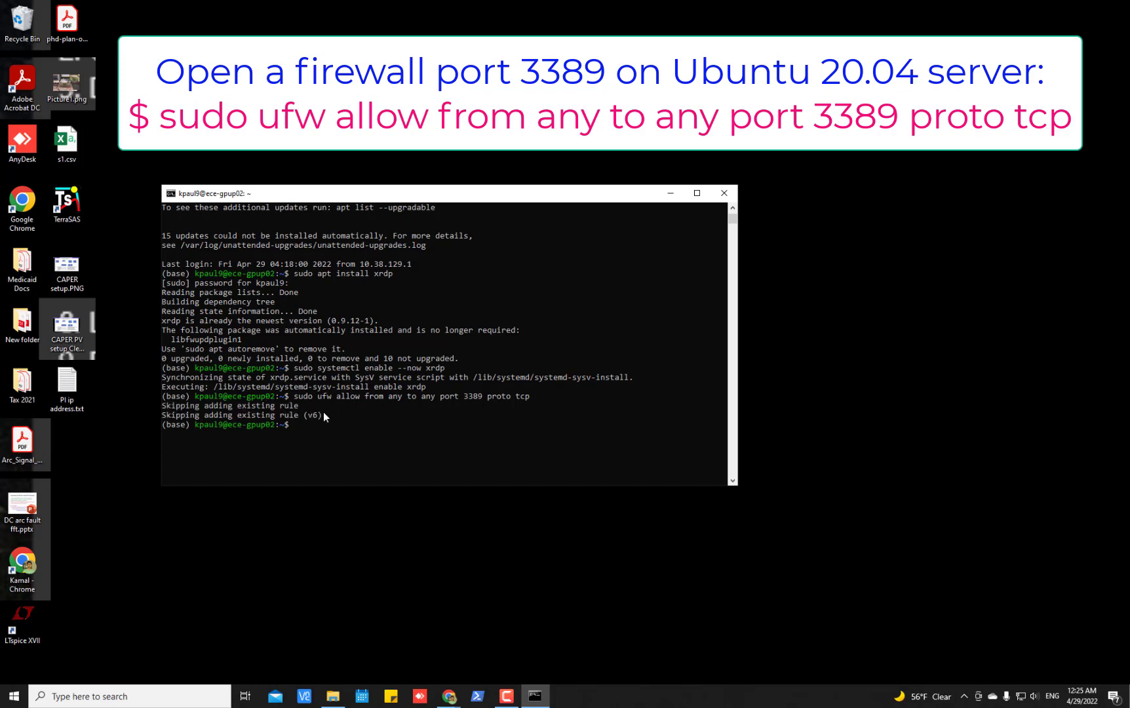
{"action": "left_click_drag", "start_coordinate": [324, 411], "coordinate": [177, 413]}
{"action": "left_click", "coordinate": [188, 408]}
{"action": "left_click_drag", "start_coordinate": [297, 396], "coordinate": [522, 401]}
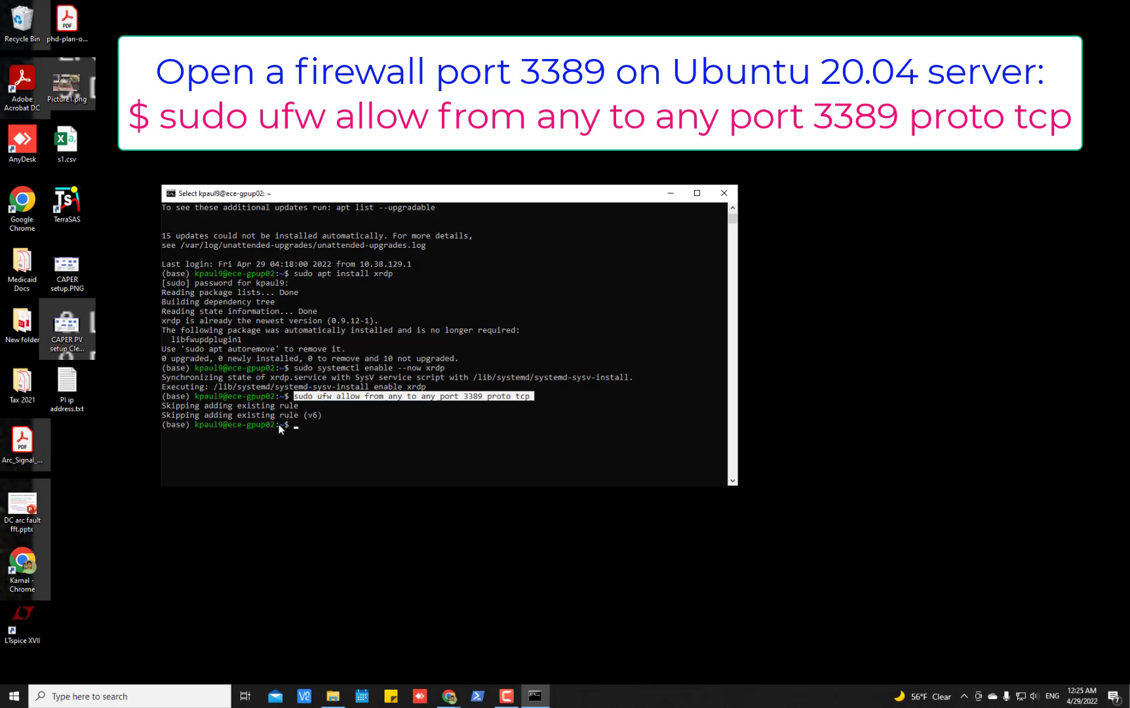
{"action": "left_click_drag", "start_coordinate": [172, 406], "coordinate": [298, 408]}
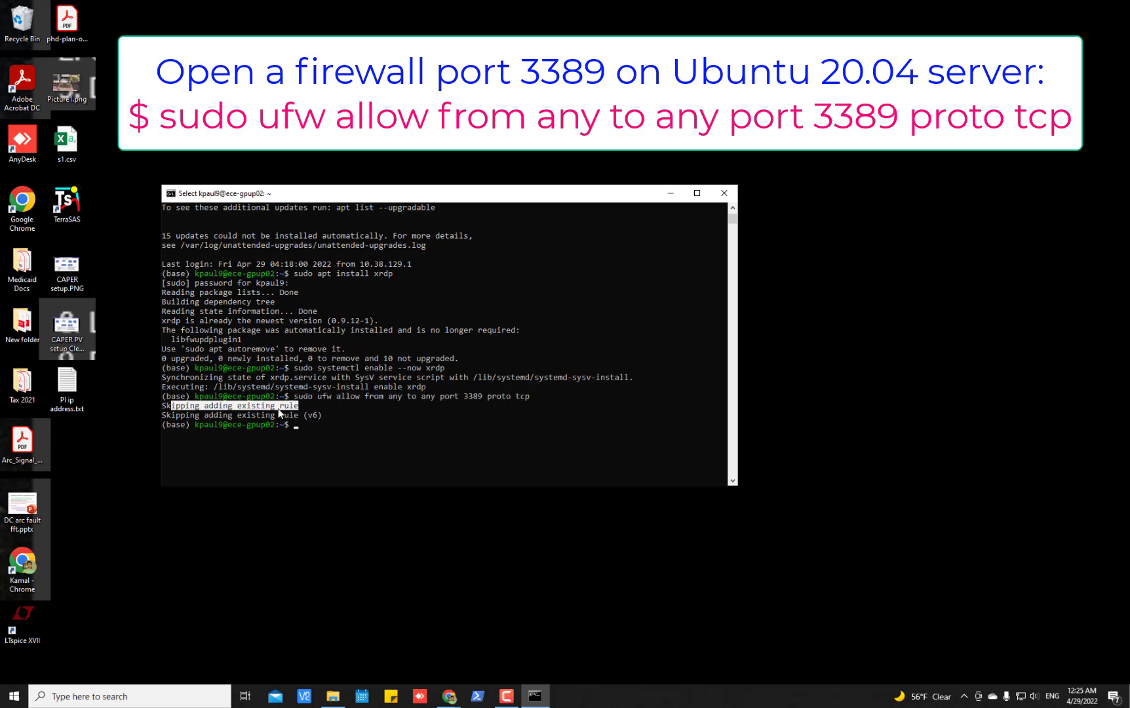
{"action": "left_click_drag", "start_coordinate": [186, 416], "coordinate": [320, 417]}
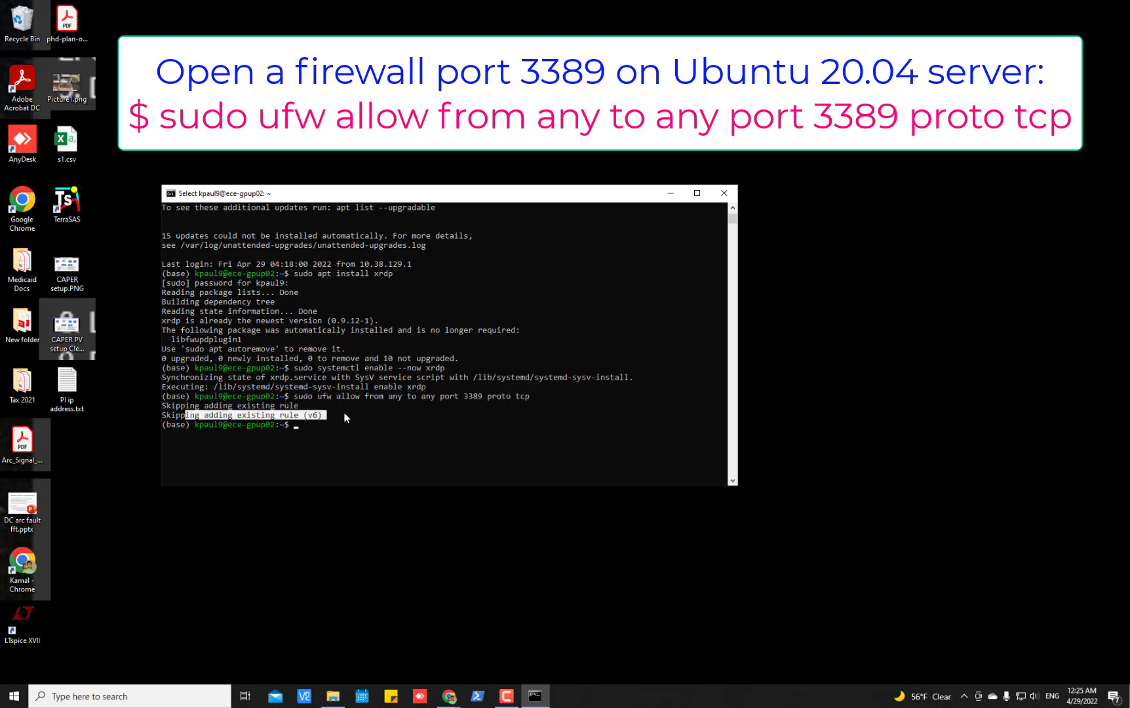
{"action": "left_click", "coordinate": [344, 415]}
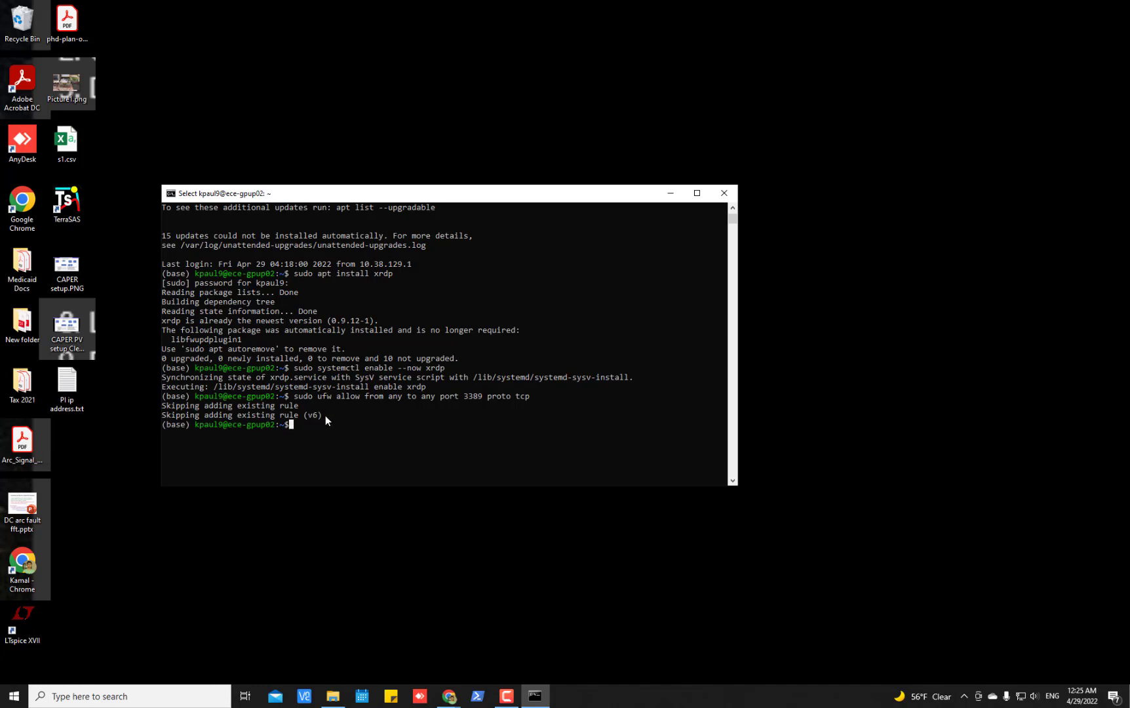
{"action": "left_click_drag", "start_coordinate": [326, 415], "coordinate": [163, 406]}
{"action": "left_click", "coordinate": [390, 406]}
Close Command Prompt and start Remote Desktop Connection by searching 'remote desktop'
{"action": "left_click", "coordinate": [724, 193]}
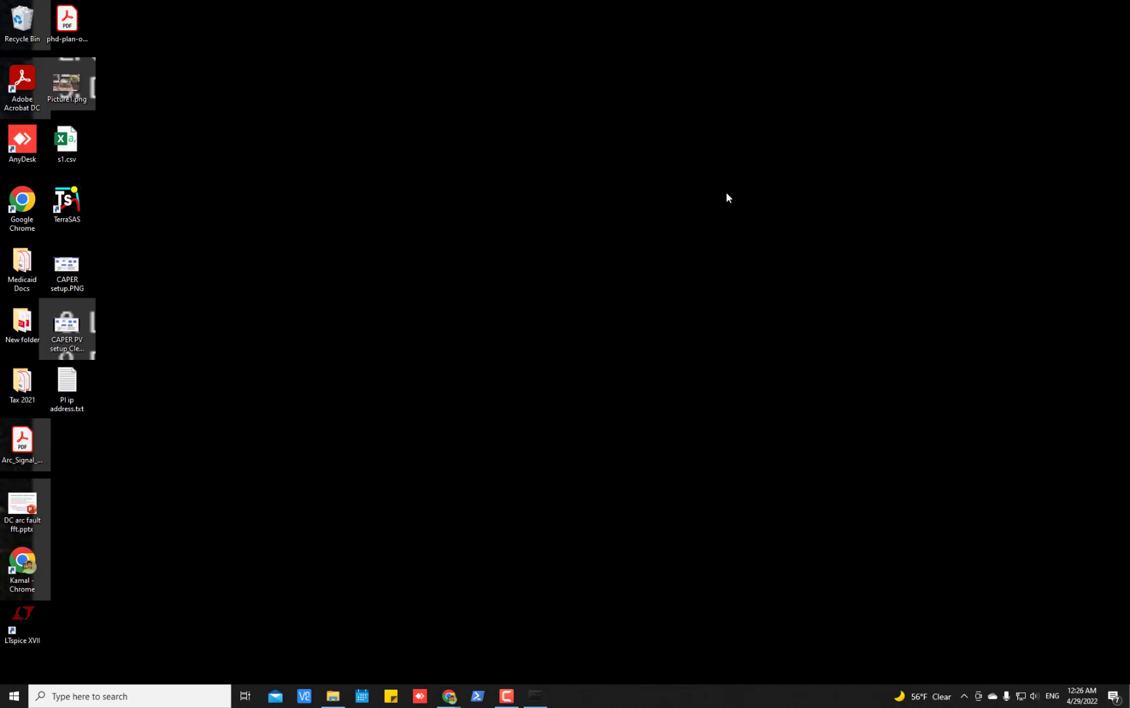
{"action": "right_click", "coordinate": [244, 247]}
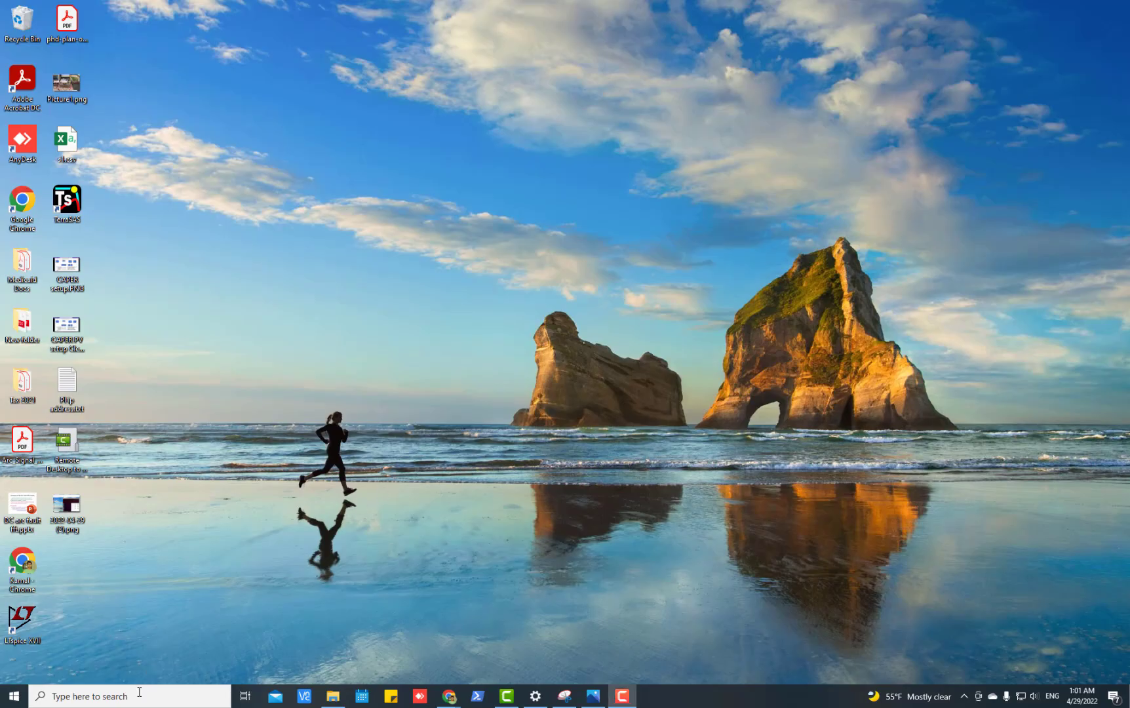
{"action": "left_click", "coordinate": [137, 696]}
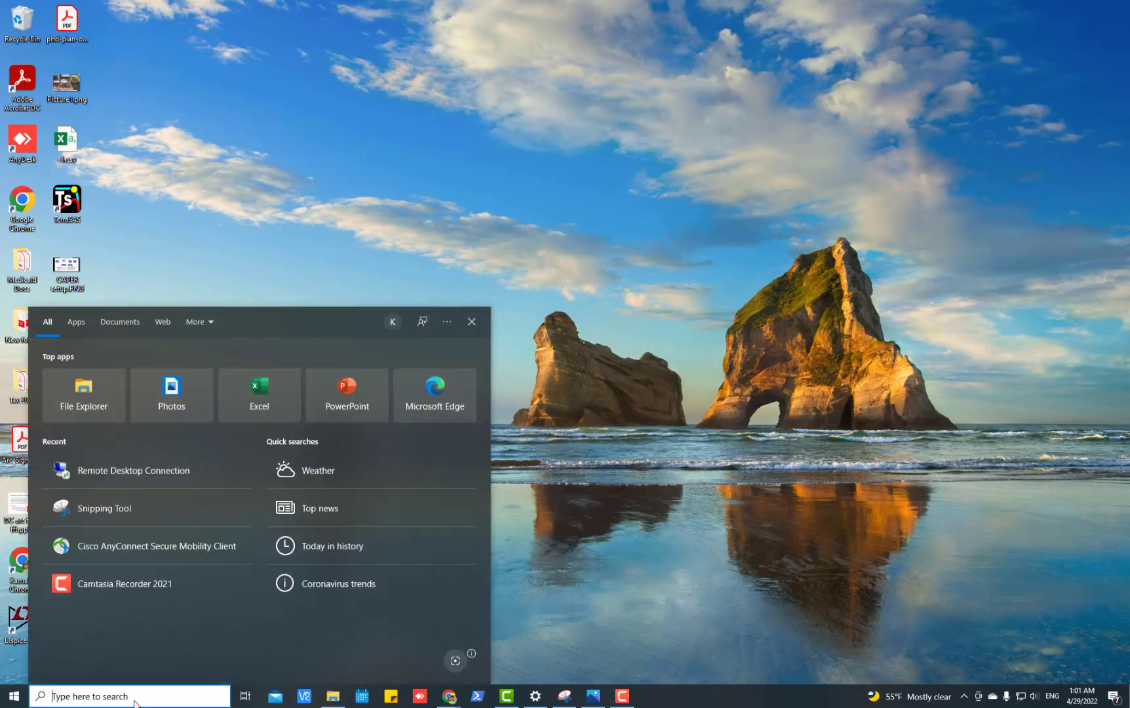
{"action": "type", "text": "remote d"}
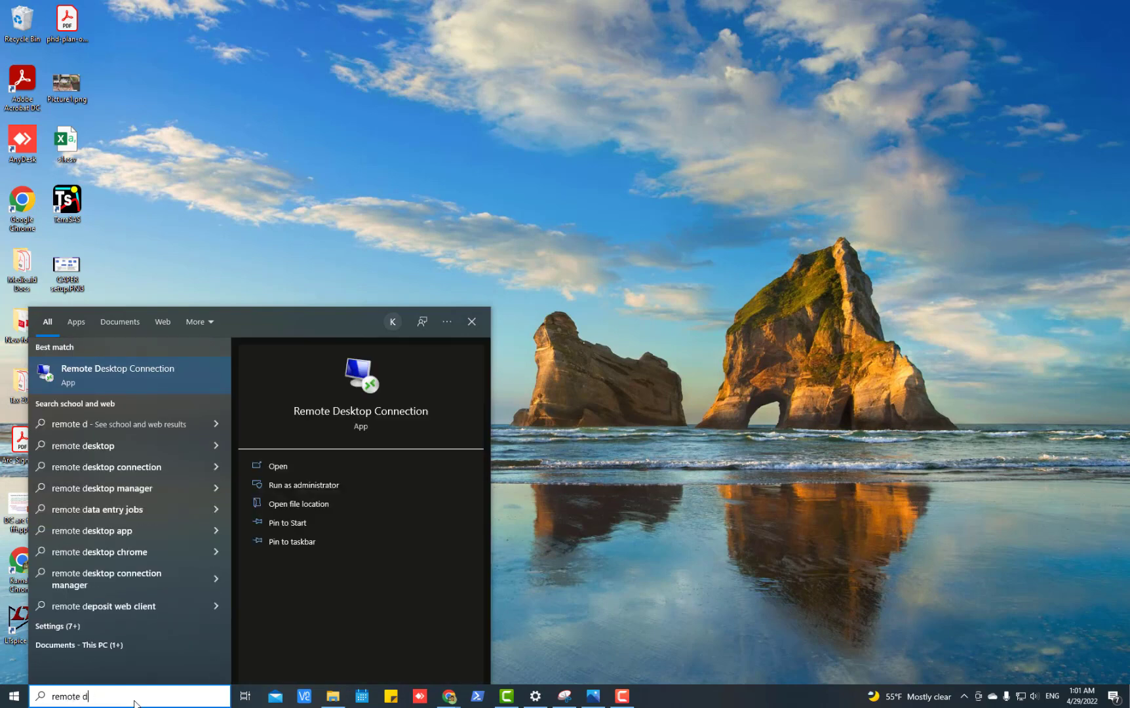
{"action": "type", "text": "esktop"}
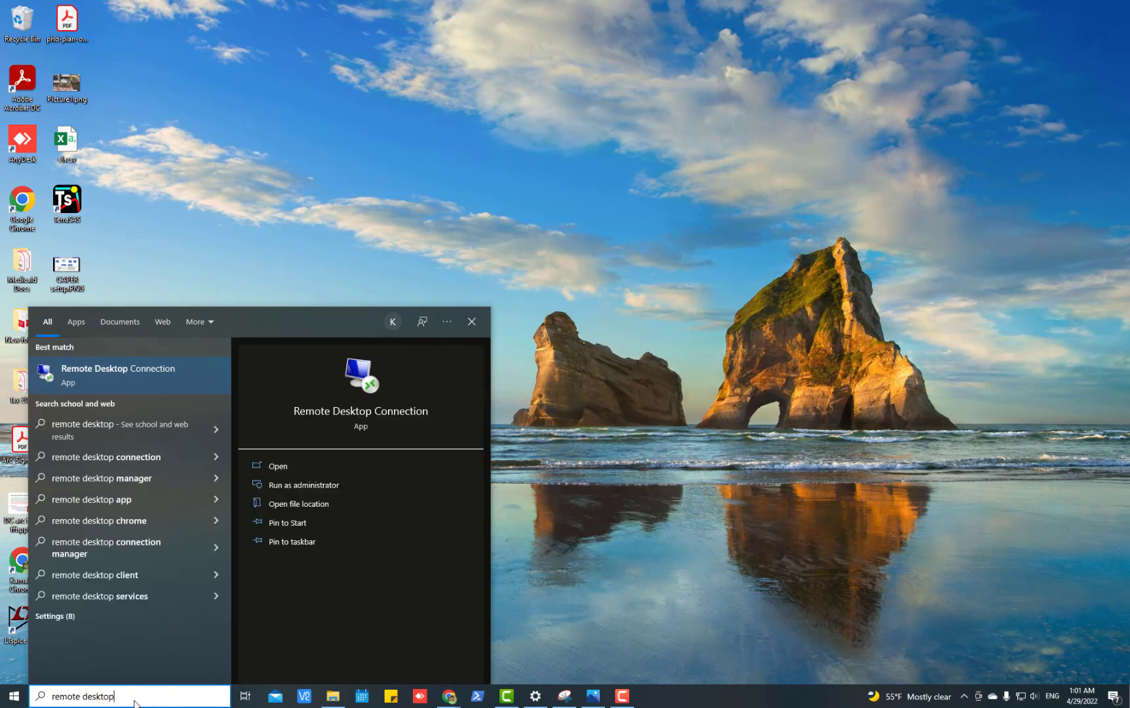
{"action": "left_click", "coordinate": [89, 372]}
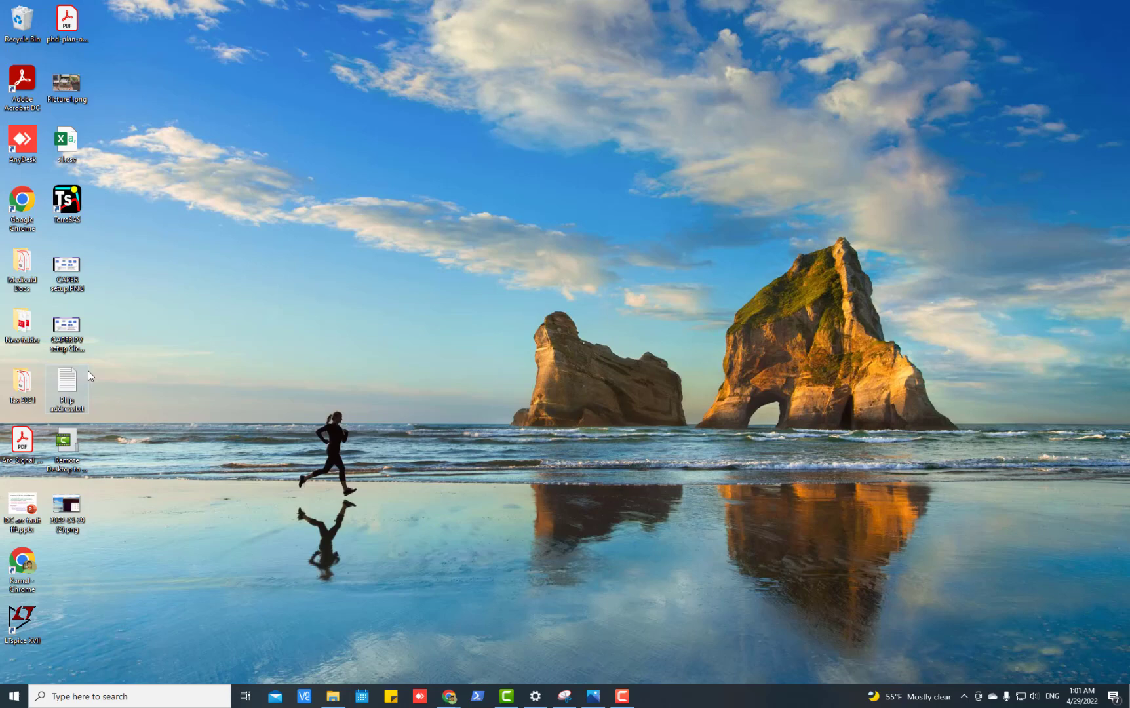
Replace the computer name with ece-gpup02.dyn.uncc.edu and expand the full connection options
{"action": "left_click", "coordinate": [596, 211]}
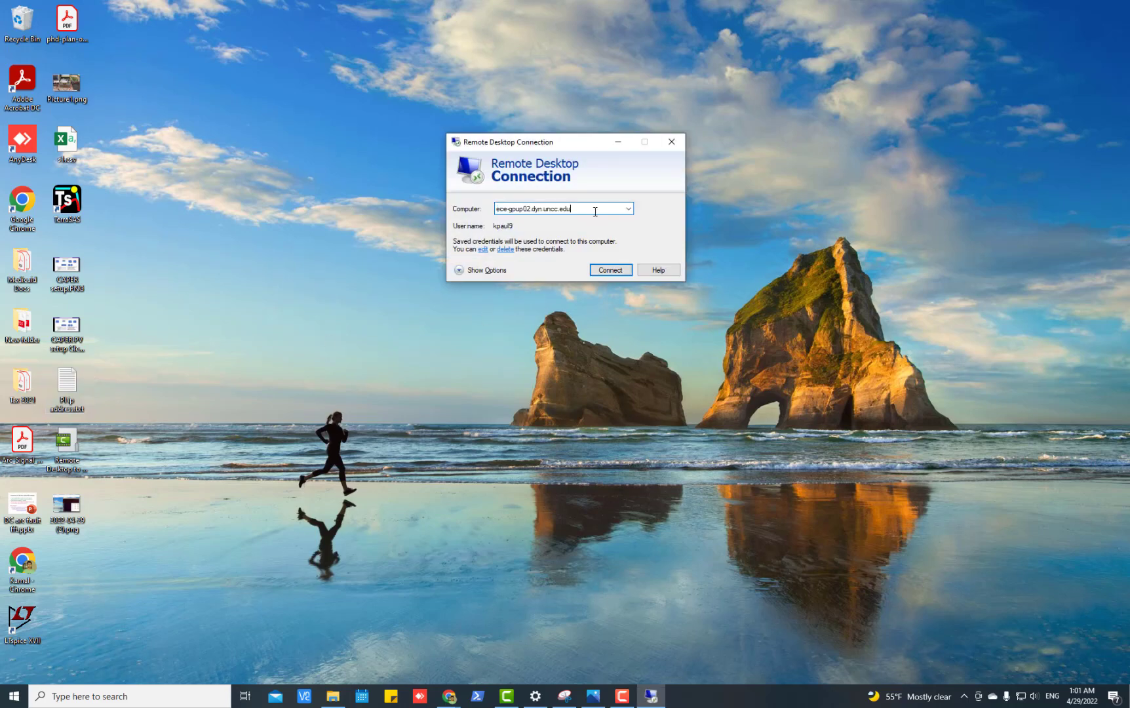
{"action": "key", "text": "ctrl+a"}
{"action": "key", "text": "BackSpace"}
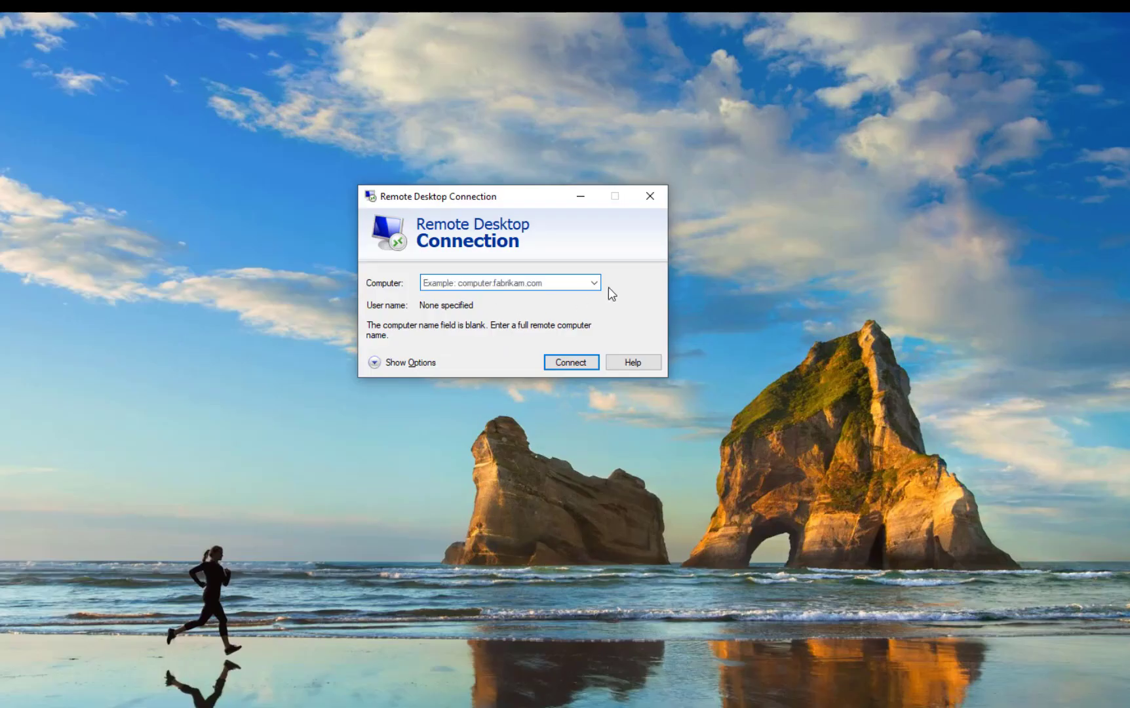
{"action": "left_click", "coordinate": [508, 286]}
{"action": "key", "text": "ctrl+v"}
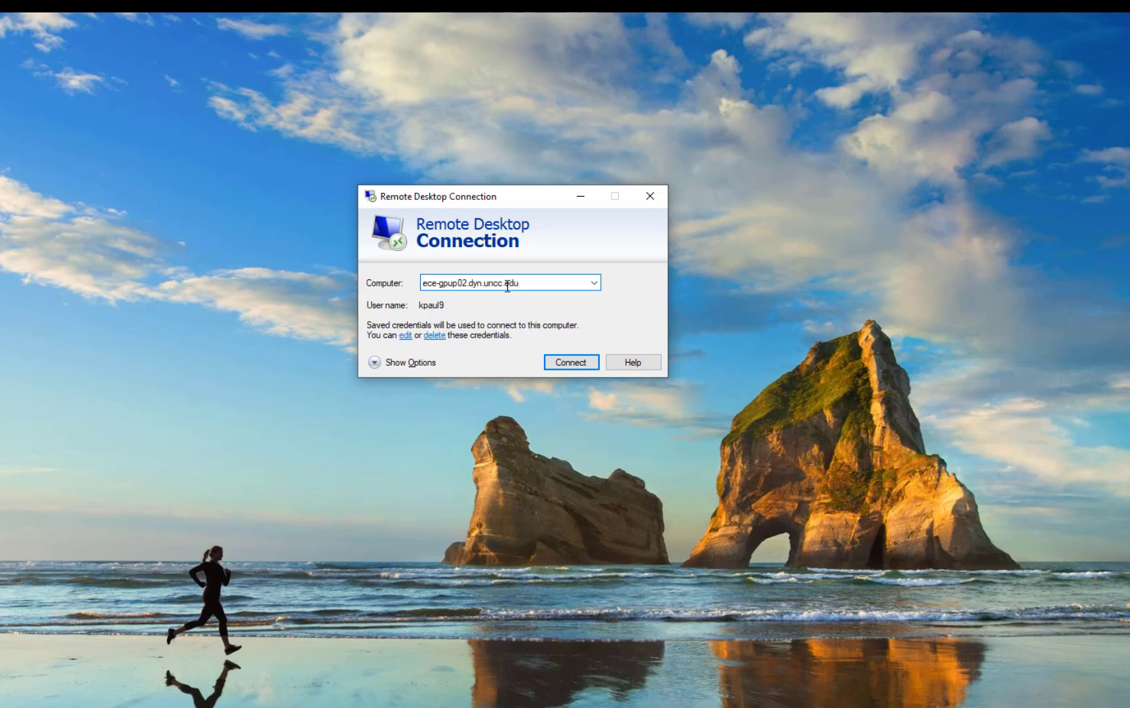
{"action": "left_click", "coordinate": [374, 363]}
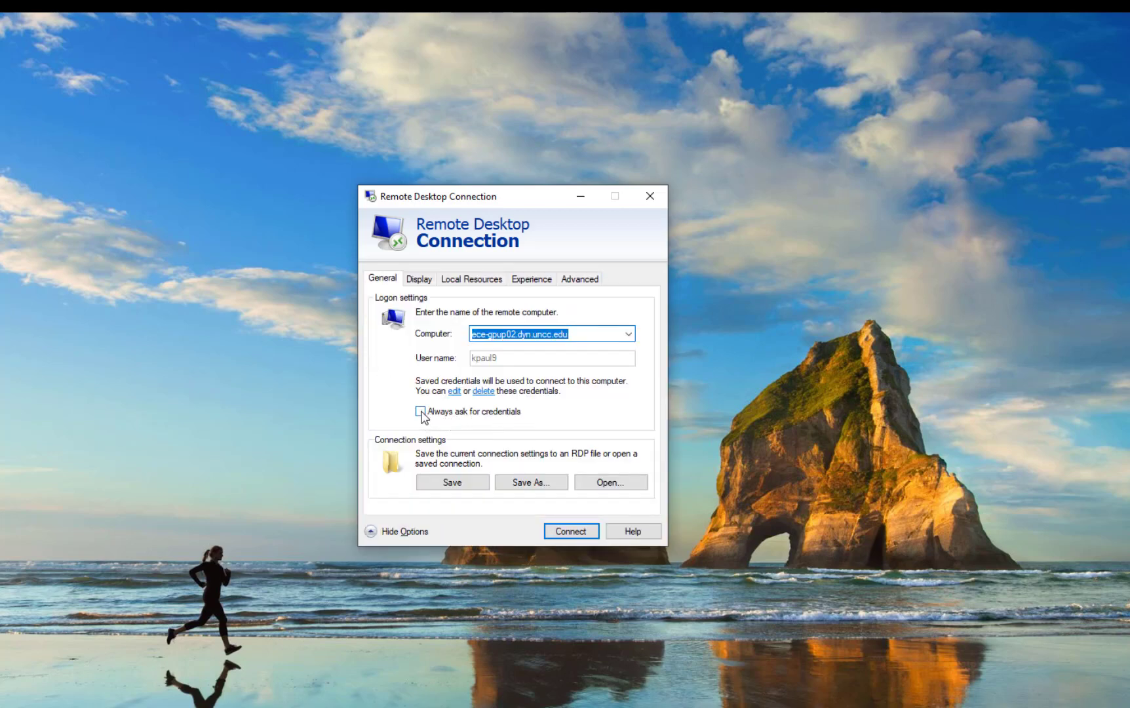
Leave 'Always ask for credentials' off, save the connection settings, and connect
{"action": "left_click", "coordinate": [422, 413]}
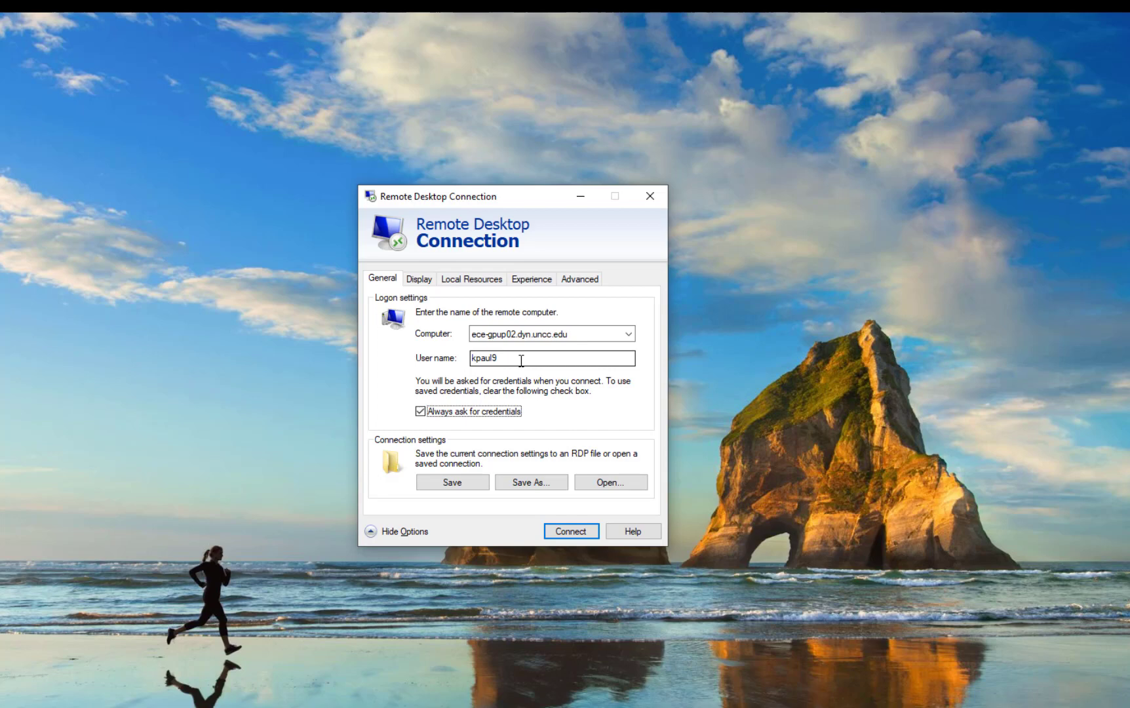
{"action": "left_click", "coordinate": [421, 413]}
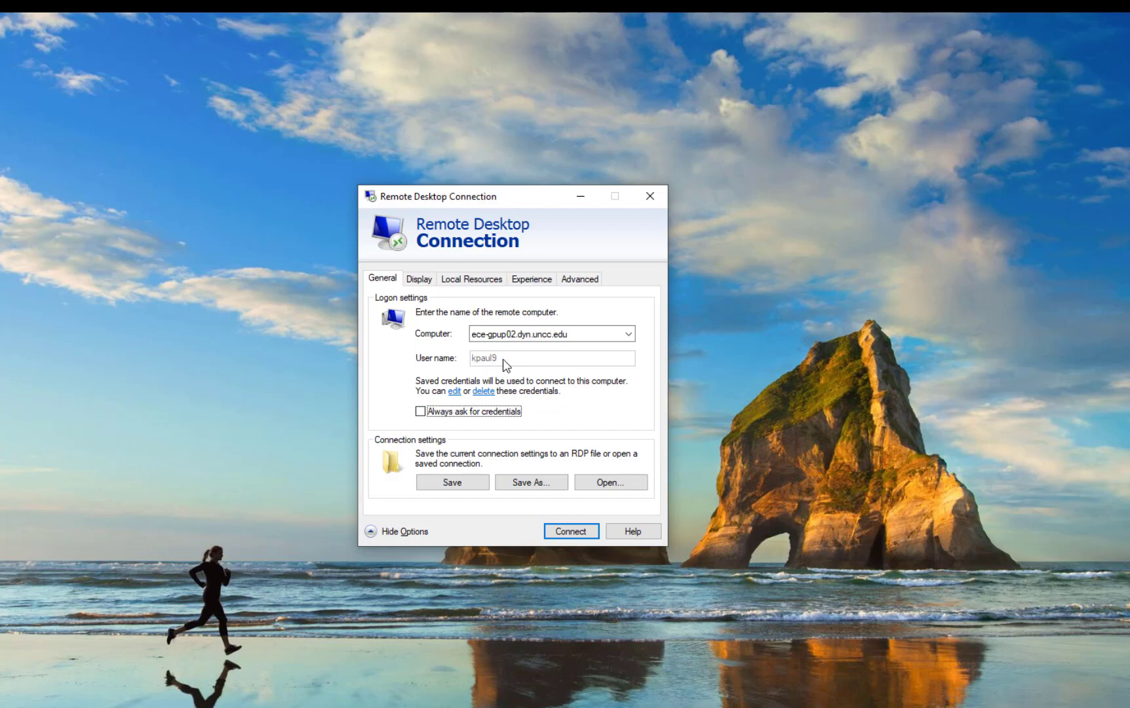
{"action": "left_click", "coordinate": [451, 484]}
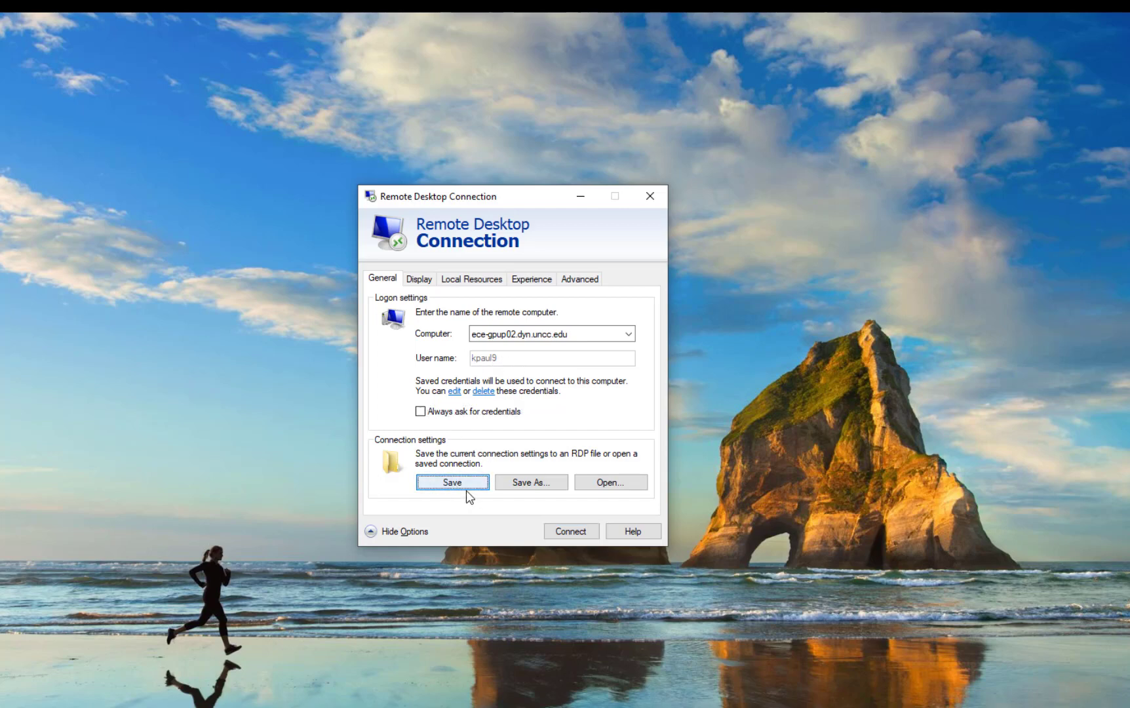
{"action": "left_click", "coordinate": [567, 532]}
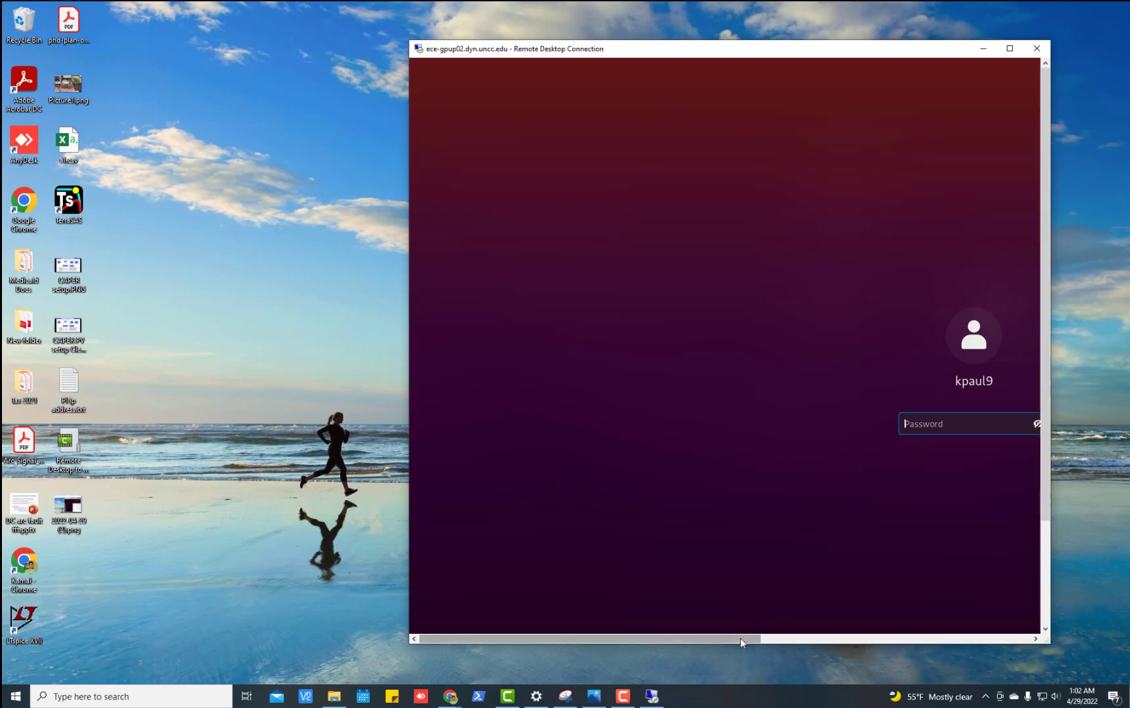
Log in on the remote Ubuntu login screen with the account password
{"action": "left_click_drag", "start_coordinate": [740, 637], "coordinate": [864, 642]}
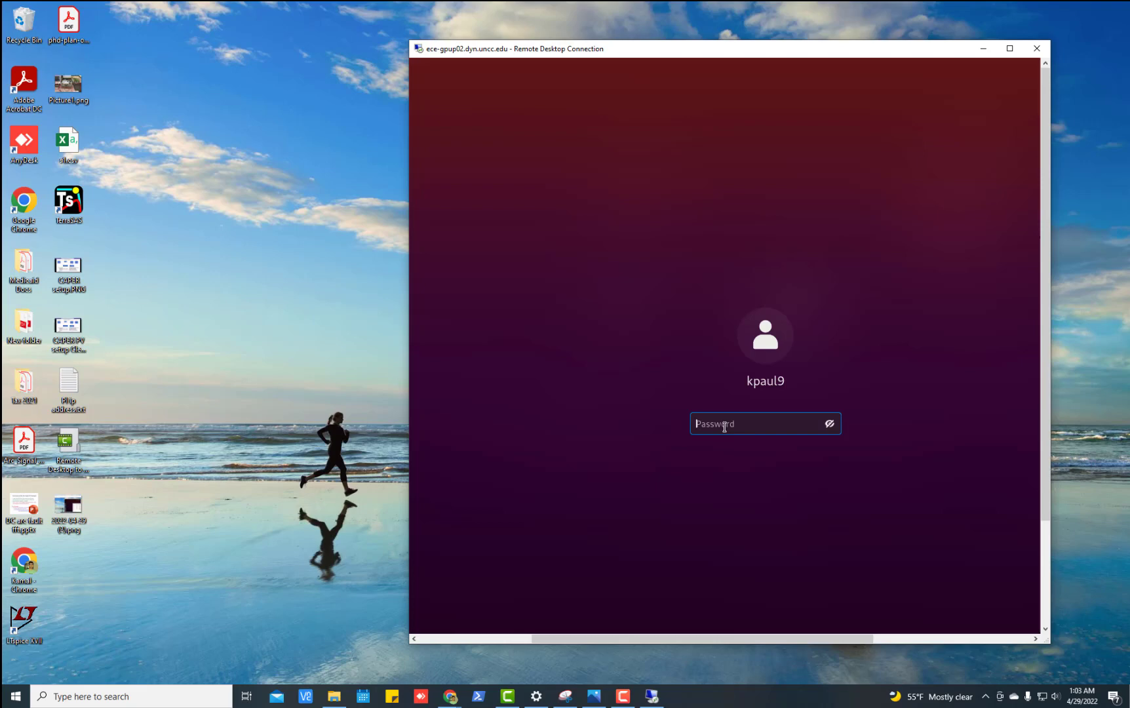
{"action": "type", "text": "••"}
{"action": "key", "text": "Return"}
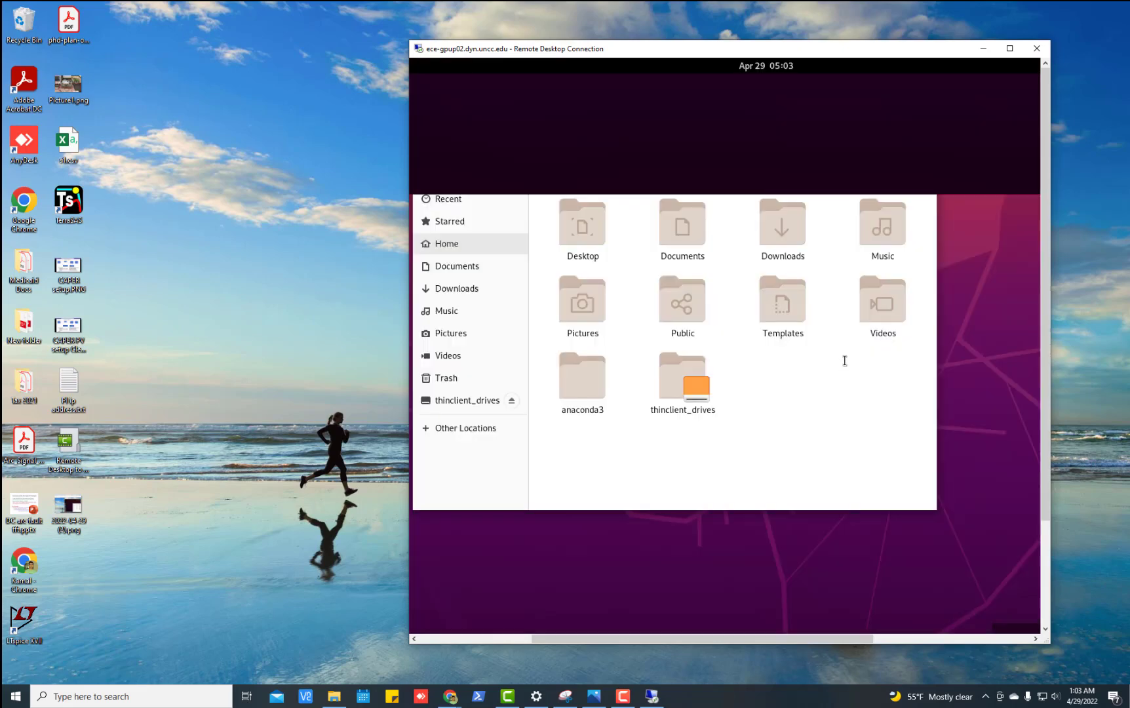
Reposition the Files and Remote Desktop windows, then maximize the remote session to full screen
{"action": "left_click_drag", "start_coordinate": [571, 171], "coordinate": [640, 118]}
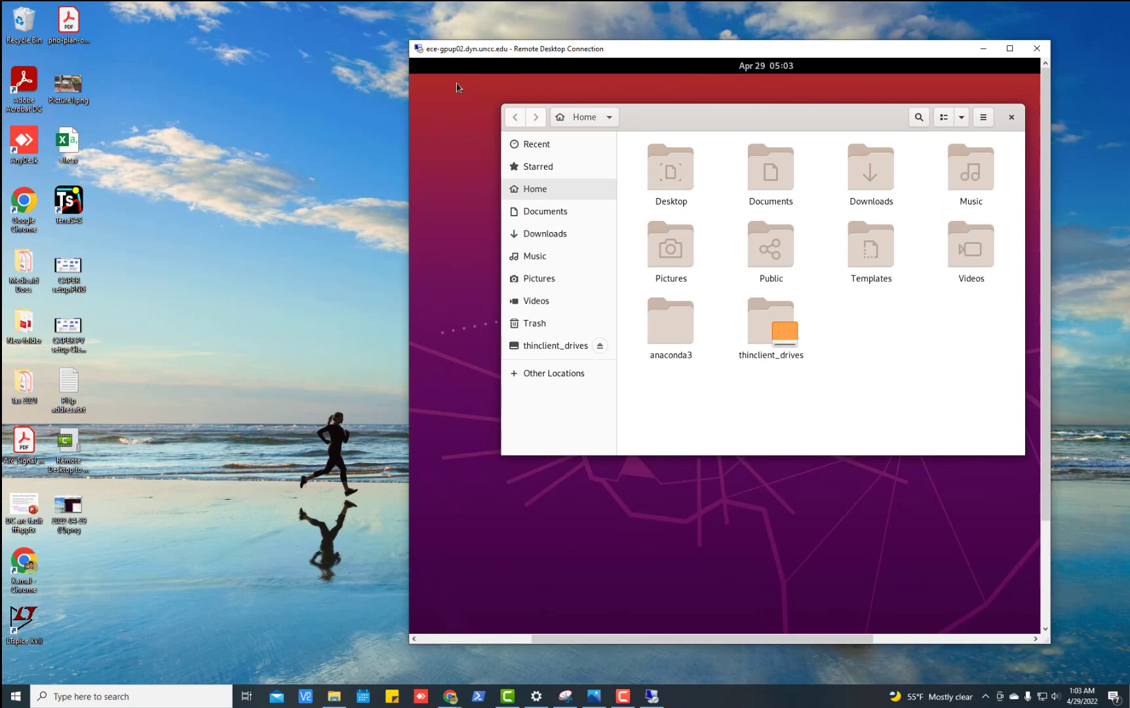
{"action": "left_click_drag", "start_coordinate": [624, 53], "coordinate": [575, 59]}
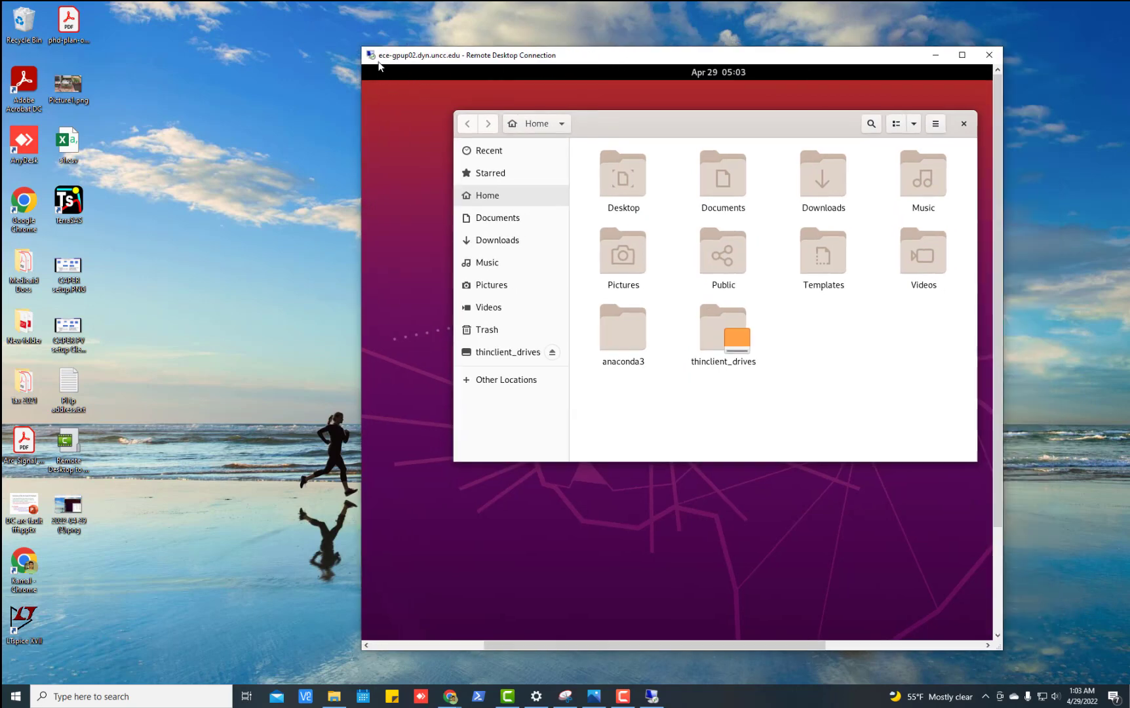
{"action": "left_click", "coordinate": [962, 55]}
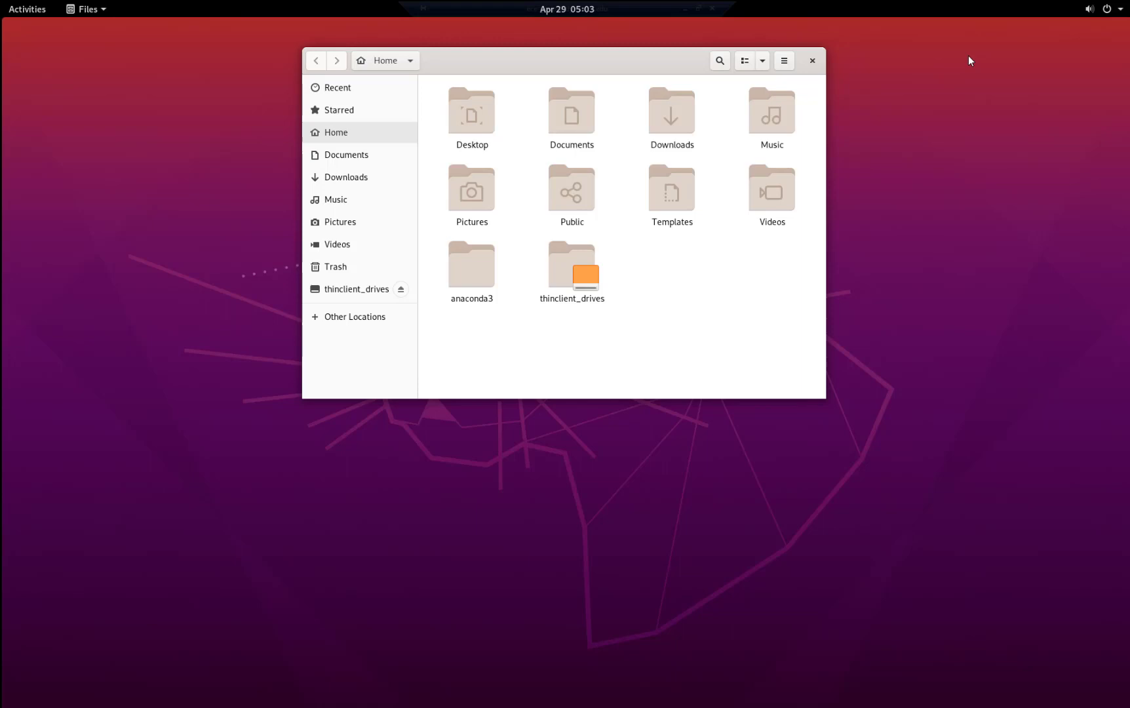
Open the Activities overview and display the full installed-applications grid
{"action": "left_click", "coordinate": [27, 11]}
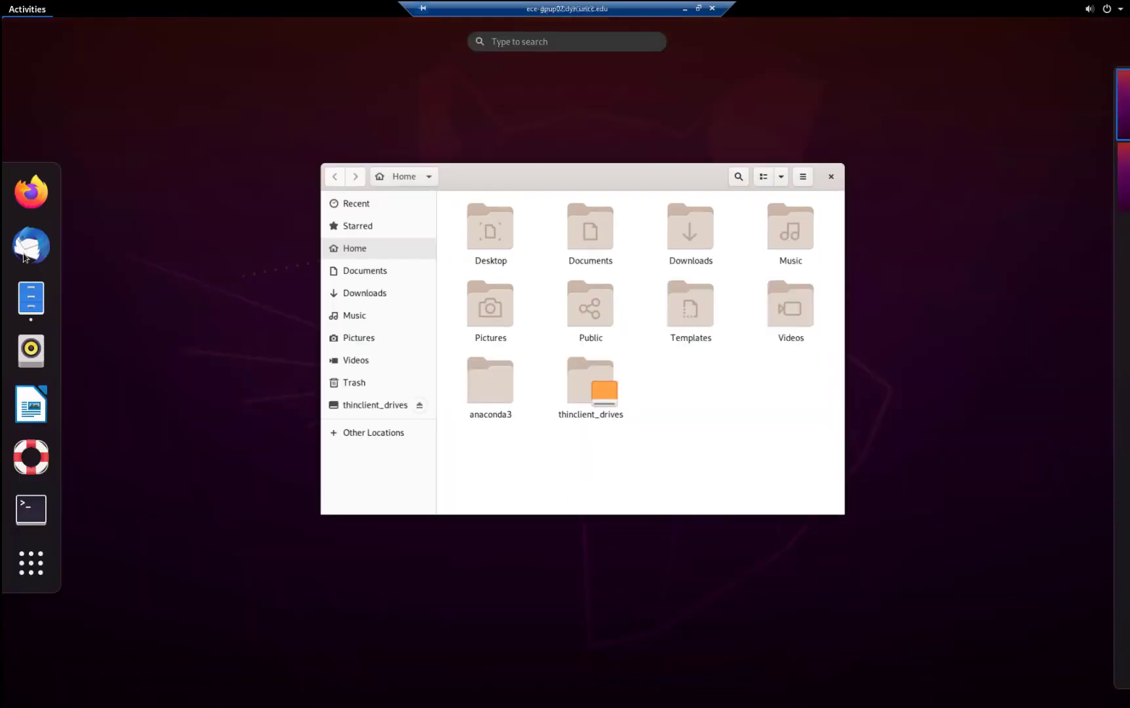
{"action": "left_click", "coordinate": [31, 562]}
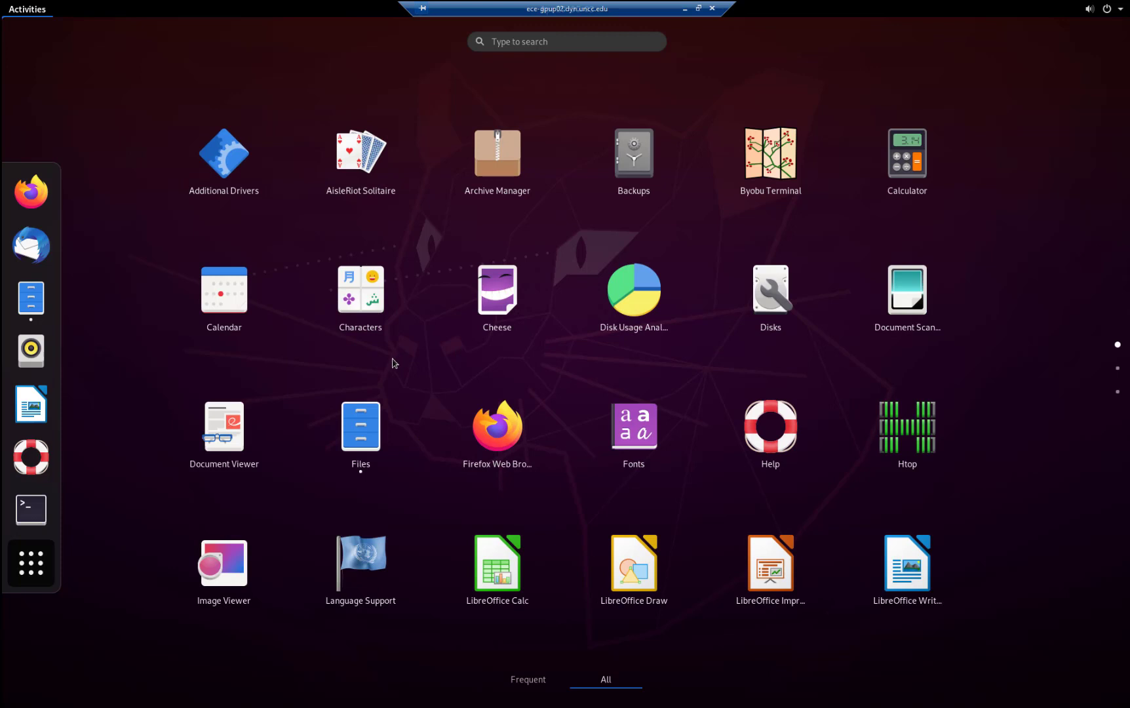
Launch Firefox and reach the PAUL ACADEMY YouTube channel via the 'youtube.com | paul' history search
{"action": "left_click", "coordinate": [503, 439]}
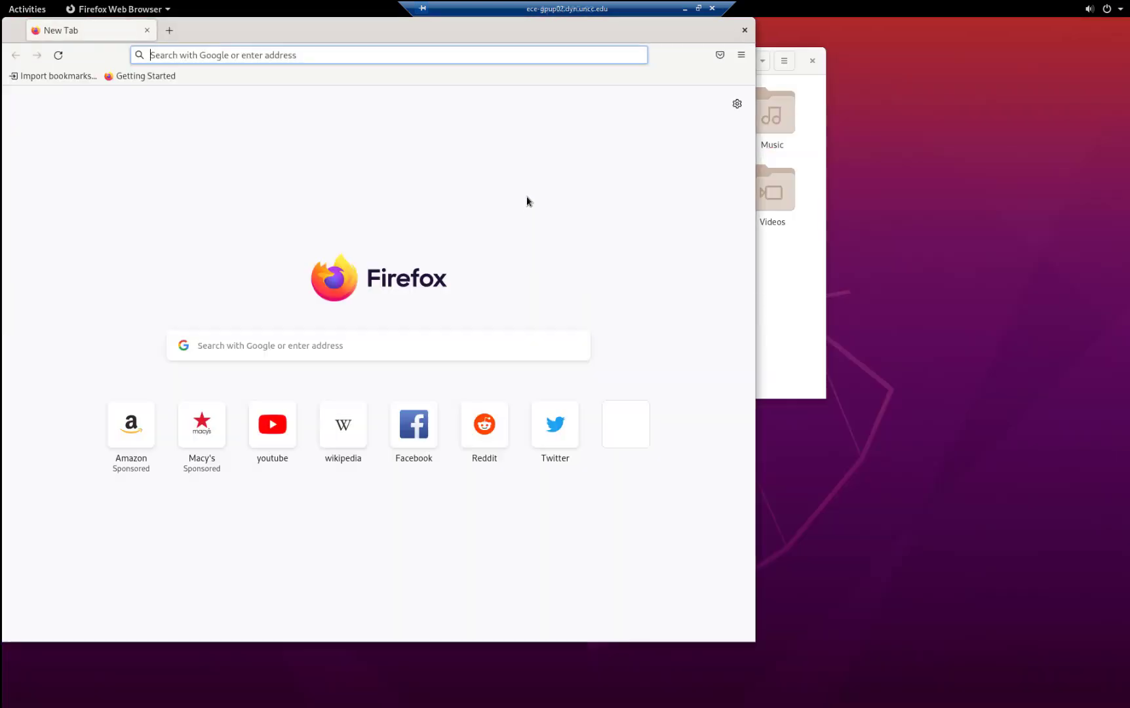
{"action": "left_click", "coordinate": [234, 56]}
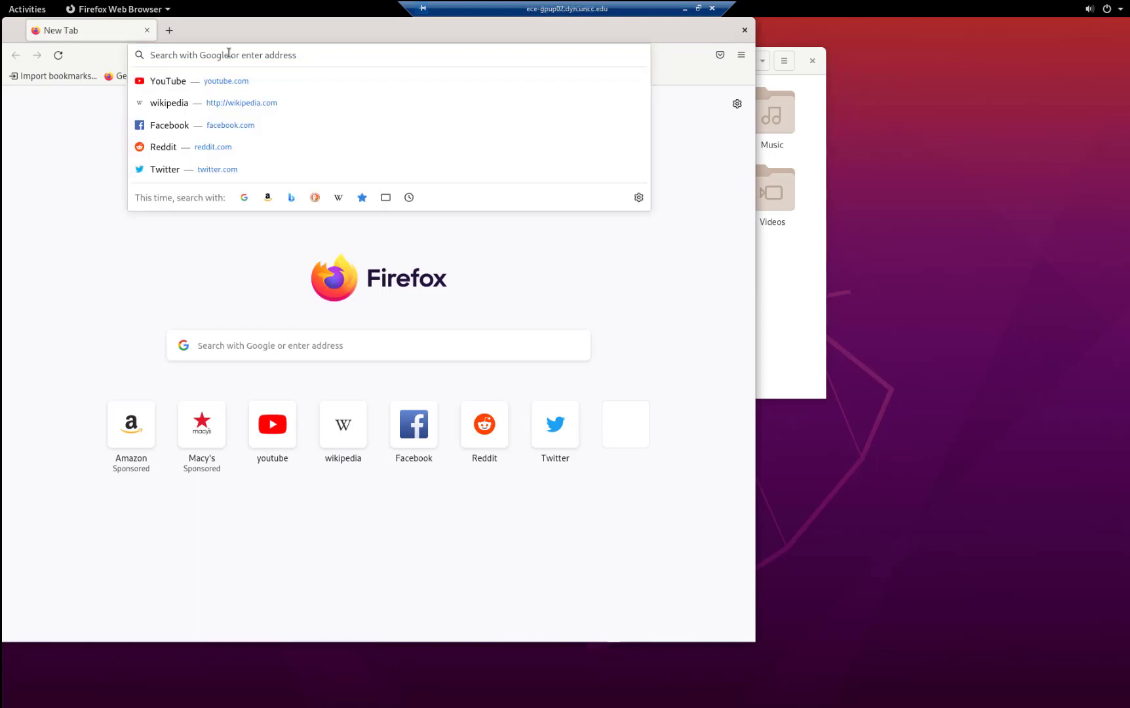
{"action": "type", "text": "youtube.com/"}
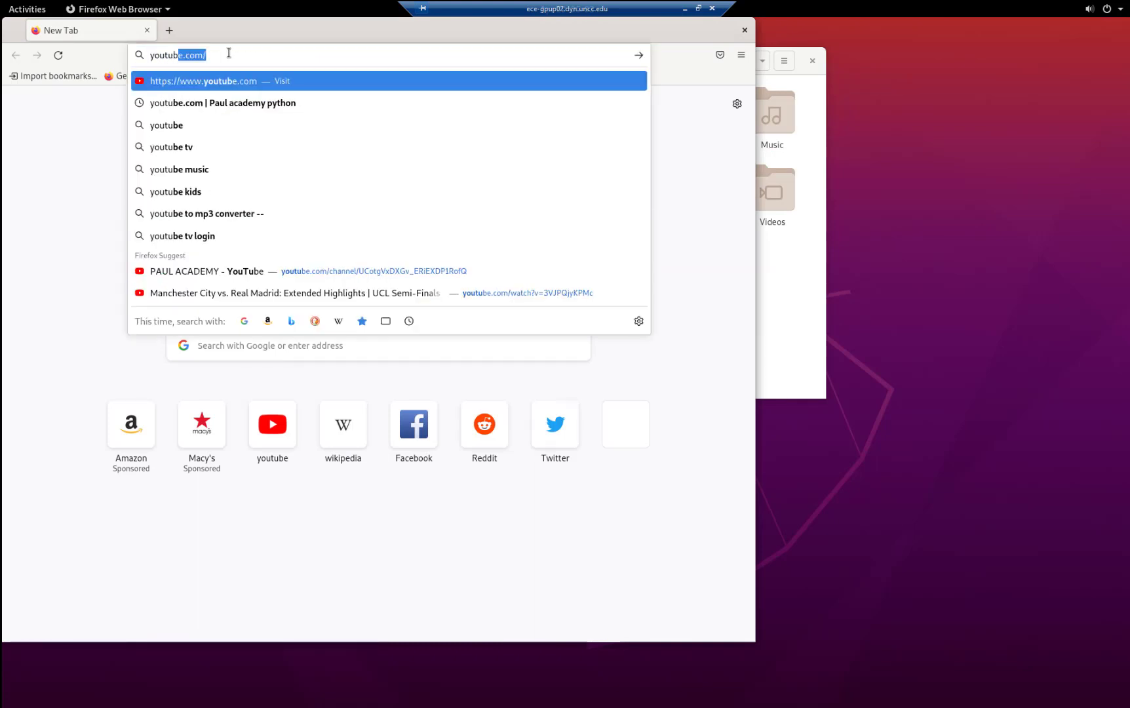
{"action": "type", "text": " |"}
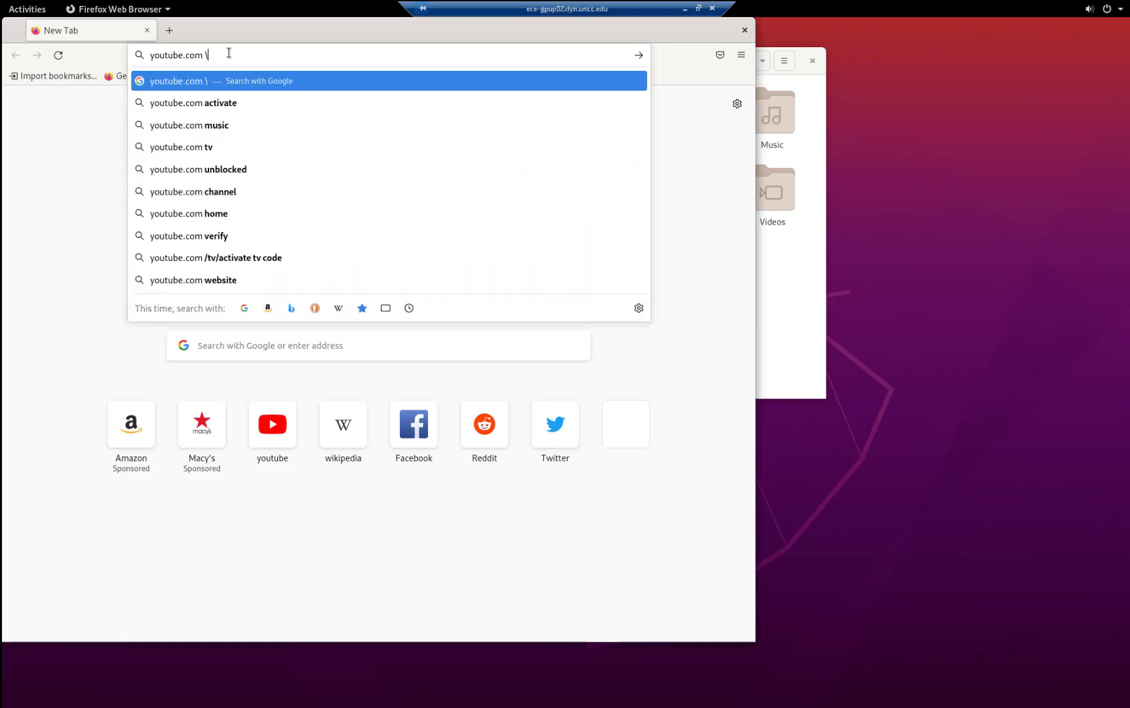
{"action": "type", "text": " paul"}
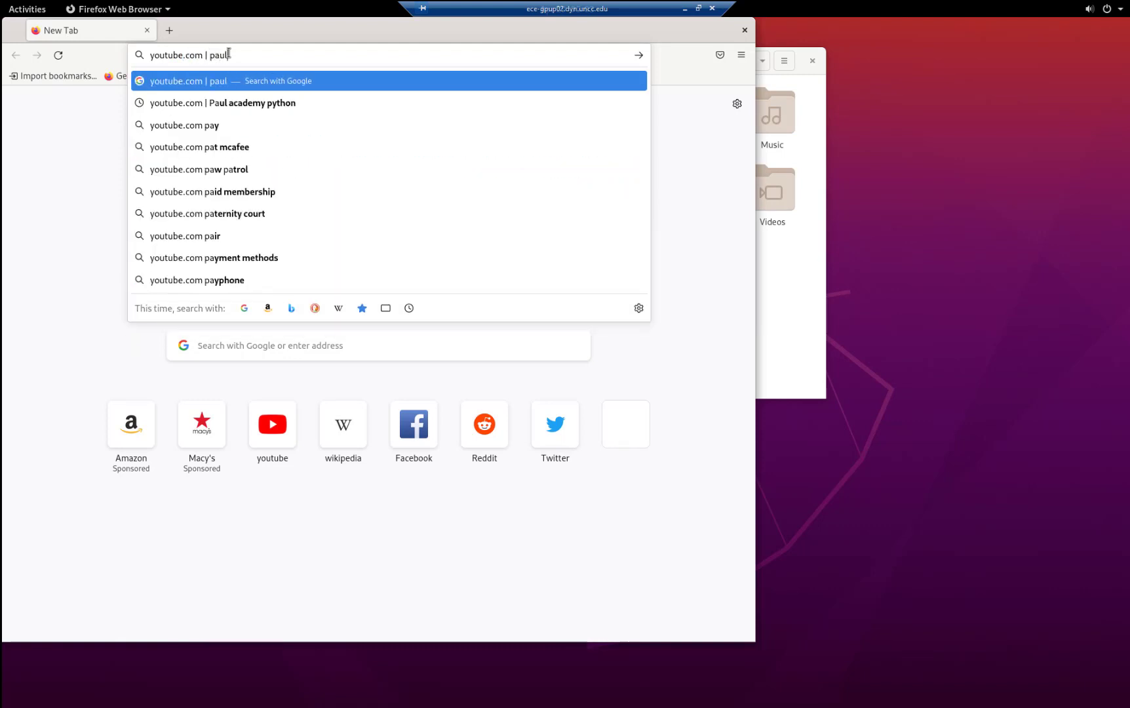
{"action": "left_click", "coordinate": [242, 103]}
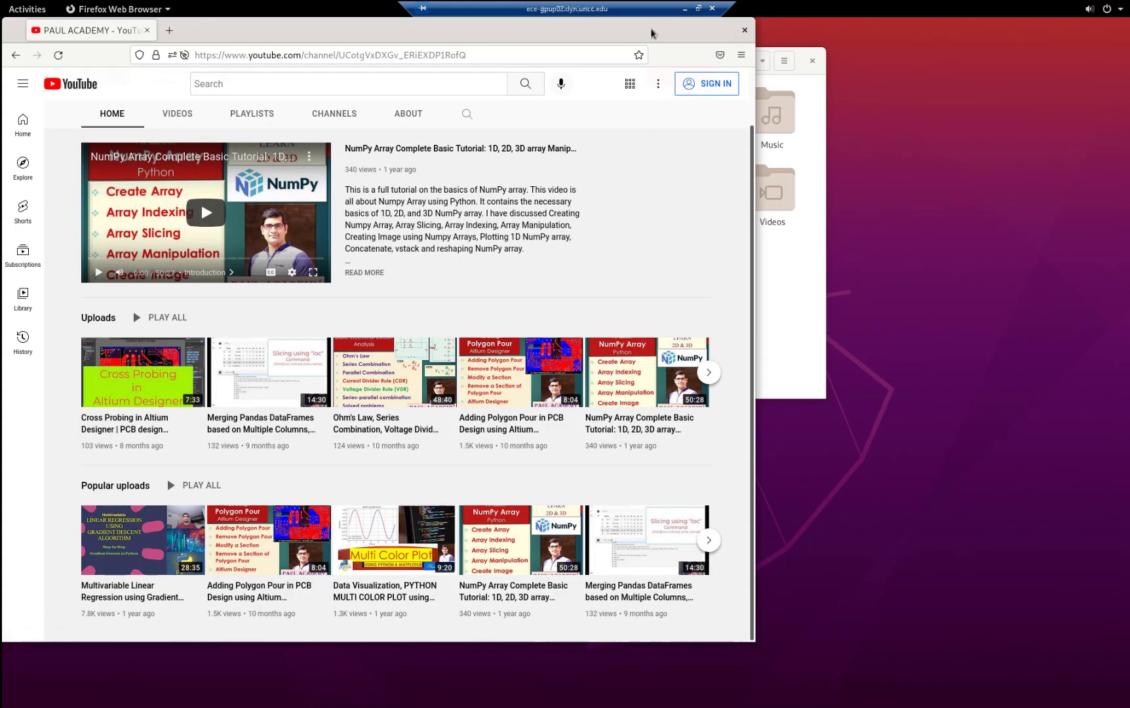
Reposition the Firefox window, then close it to reveal the Files Home folder
{"action": "left_click_drag", "start_coordinate": [654, 34], "coordinate": [763, 63]}
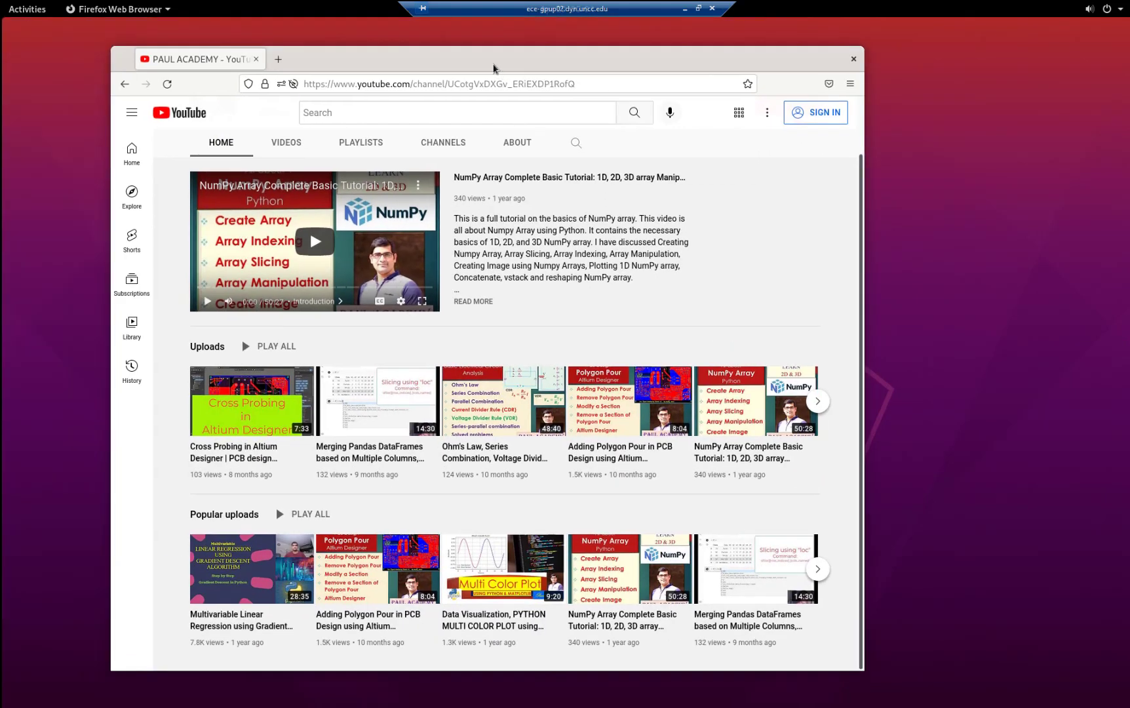
{"action": "left_click_drag", "start_coordinate": [494, 60], "coordinate": [497, 57]}
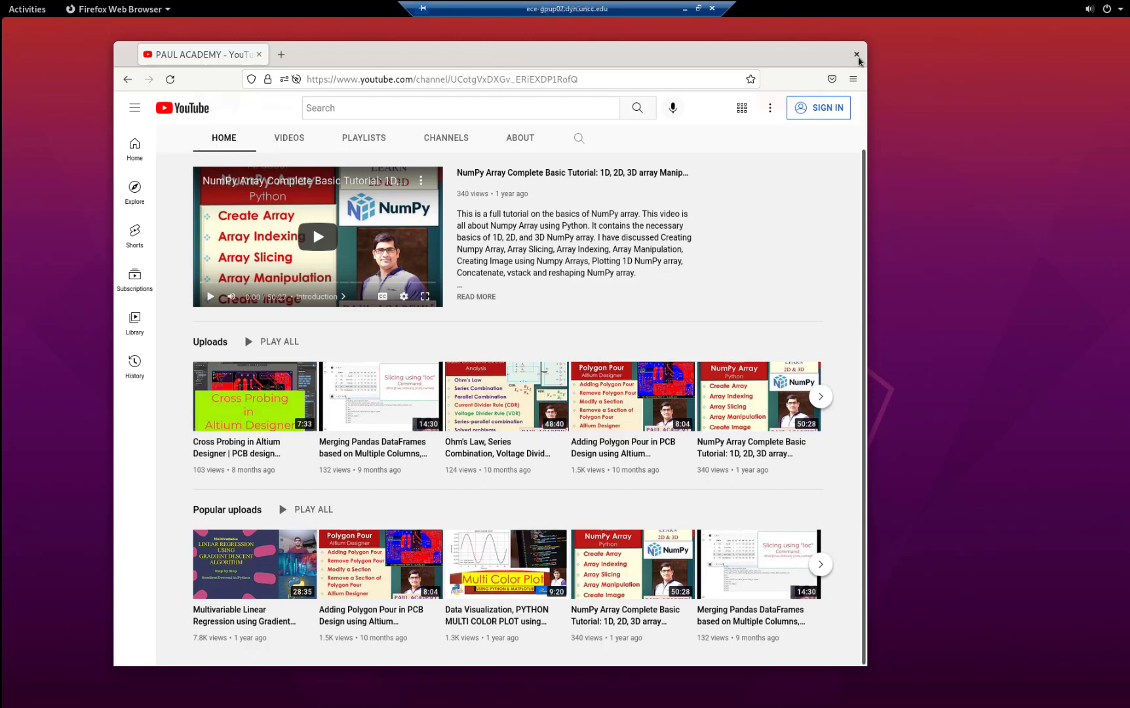
{"action": "left_click", "coordinate": [857, 56]}
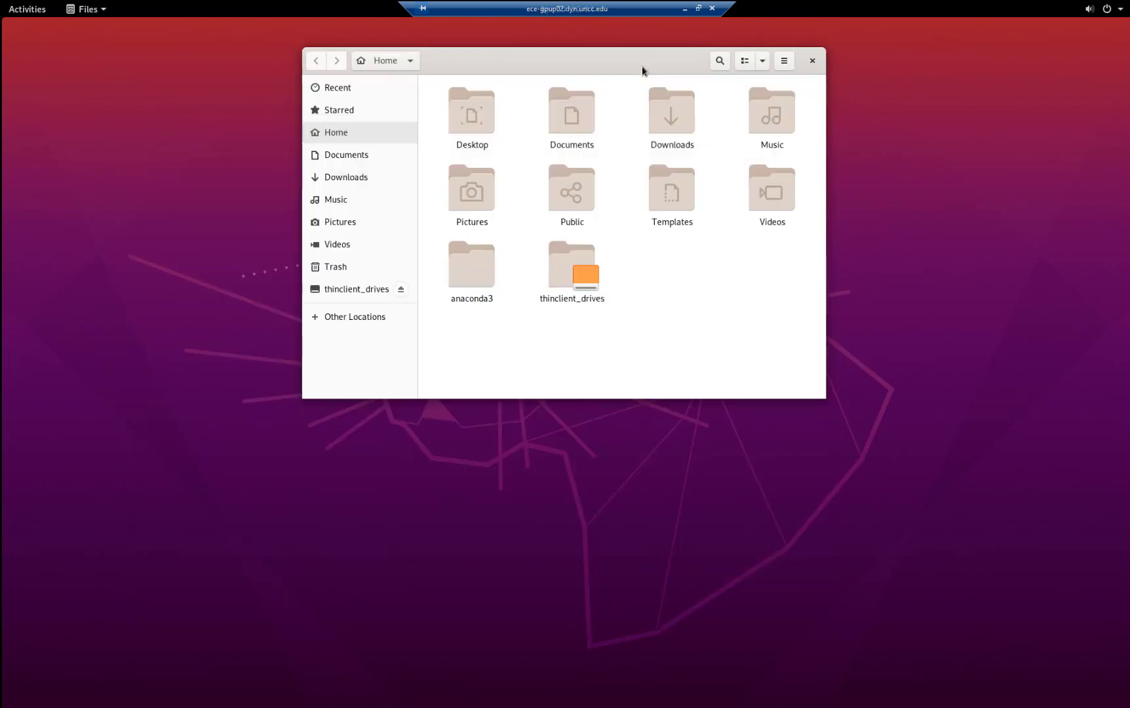